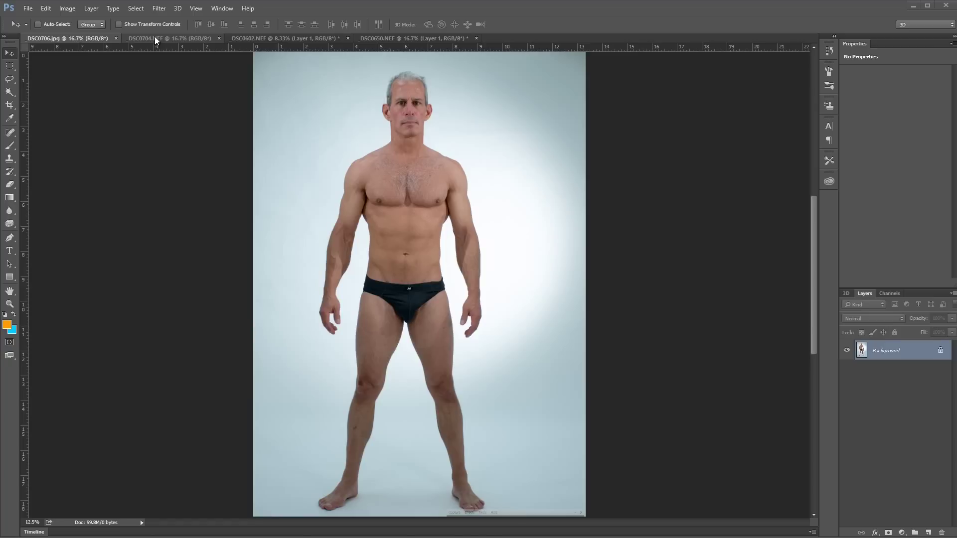
# - Review the open reference photos, and widen the canvas of the front-view photo _DSC0706.jpg to 200 percent, anchored at its middle left
pyautogui.click(157, 37)
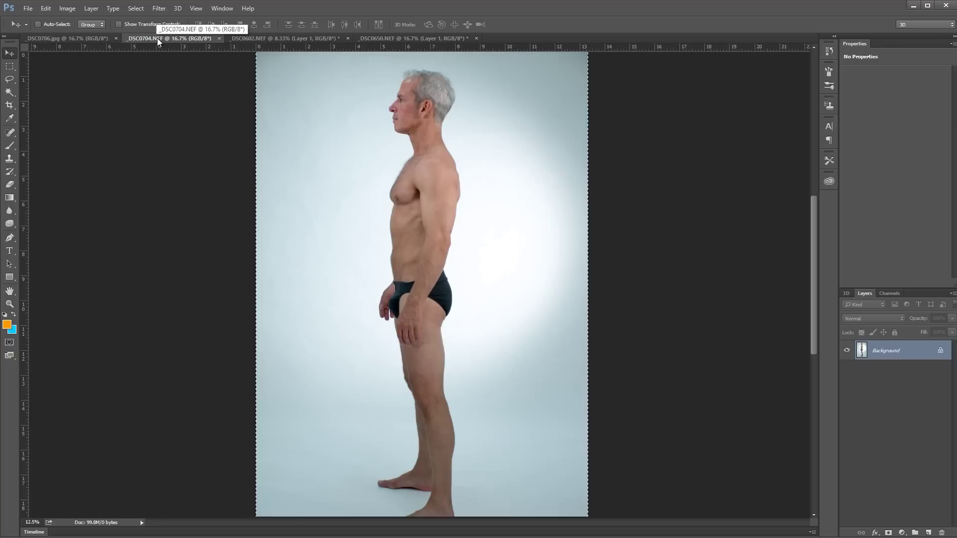
pyautogui.click(274, 38)
pyautogui.press('z')
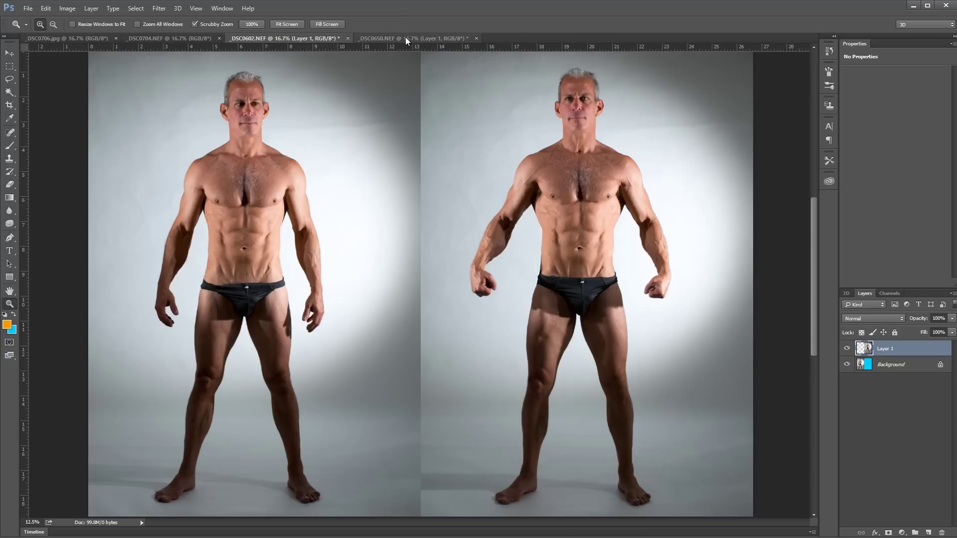
pyautogui.click(67, 38)
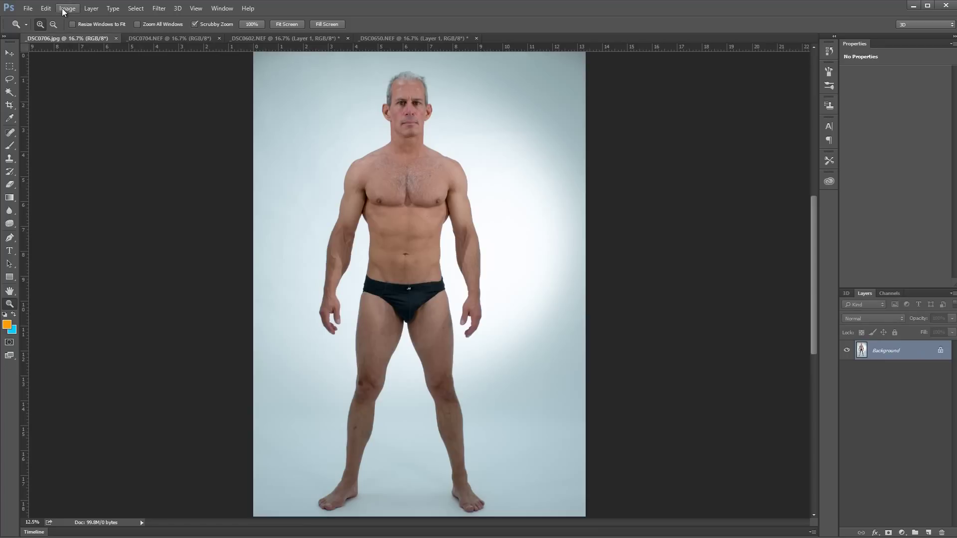
pyautogui.click(64, 7)
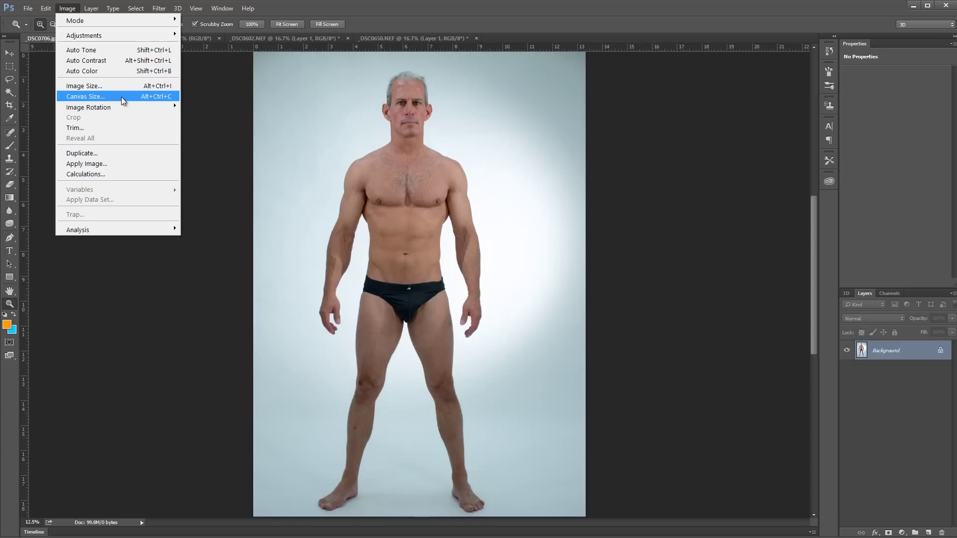
pyautogui.click(121, 97)
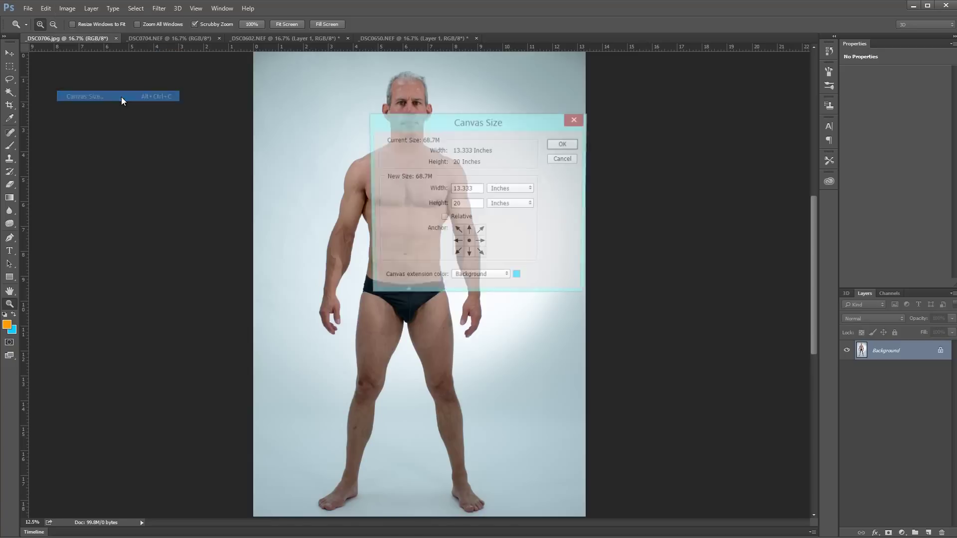
pyautogui.click(503, 189)
pyautogui.click(503, 199)
pyautogui.moveTo(478, 189); pyautogui.dragTo(405, 187)
pyautogui.write('200')
pyautogui.click(457, 243)
pyautogui.click(564, 144)
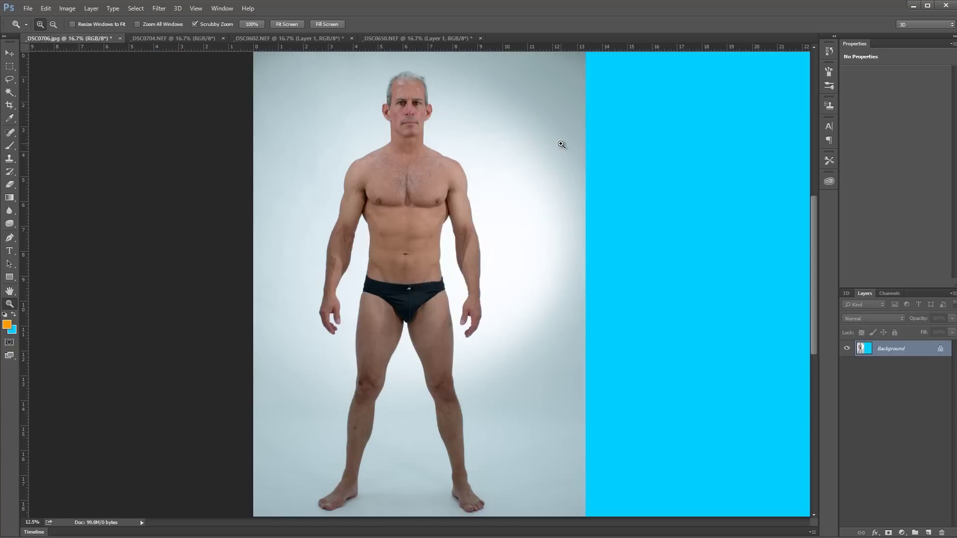
# - Copy the side-view photo _DSC0704.NEF into the front-view document and place it over the blank half of the canvas
pyautogui.keyDown('alt'); pyautogui.click(560, 144); pyautogui.keyUp('alt')
pyautogui.click(195, 38)
pyautogui.press('v')
pyautogui.moveTo(433, 205); pyautogui.dragTo(558, 209)
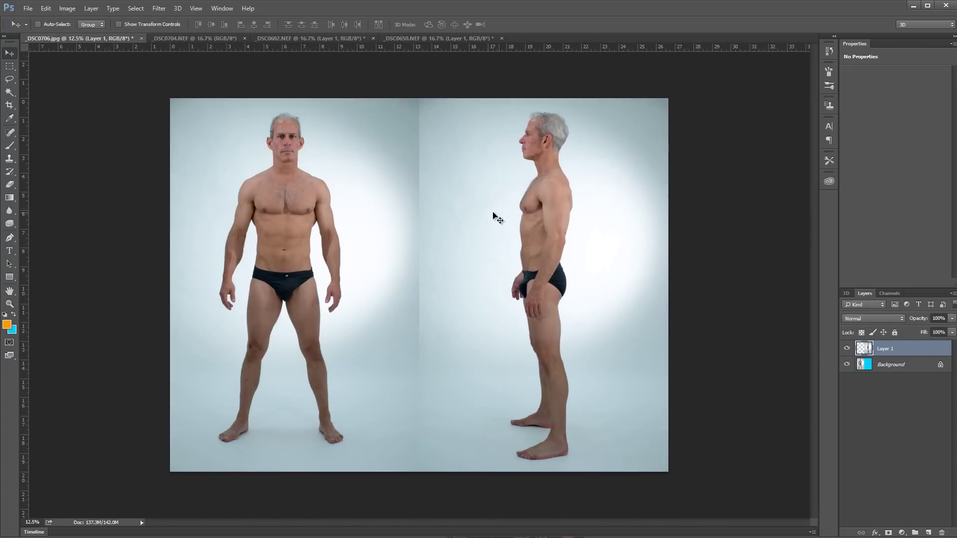
# - Mask out the empty strip in front of the side-view figure and move that layer close beside the front-view figure
pyautogui.click(8, 67)
pyautogui.moveTo(381, 88); pyautogui.dragTo(501, 498)
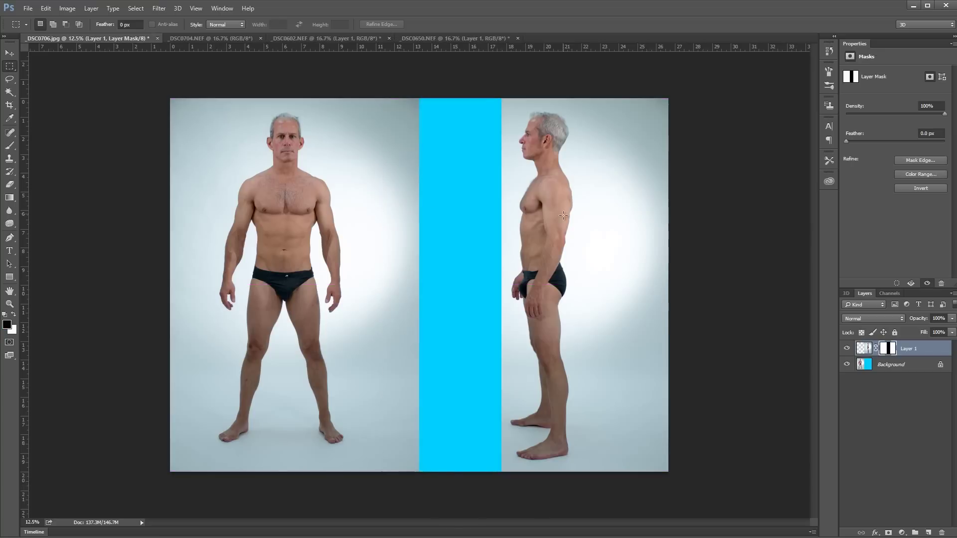
pyautogui.press('v')
pyautogui.moveTo(563, 215); pyautogui.dragTo(414, 217)
# - Crop the blank blue area off the canvas beside the side-view photo
pyautogui.press('c')
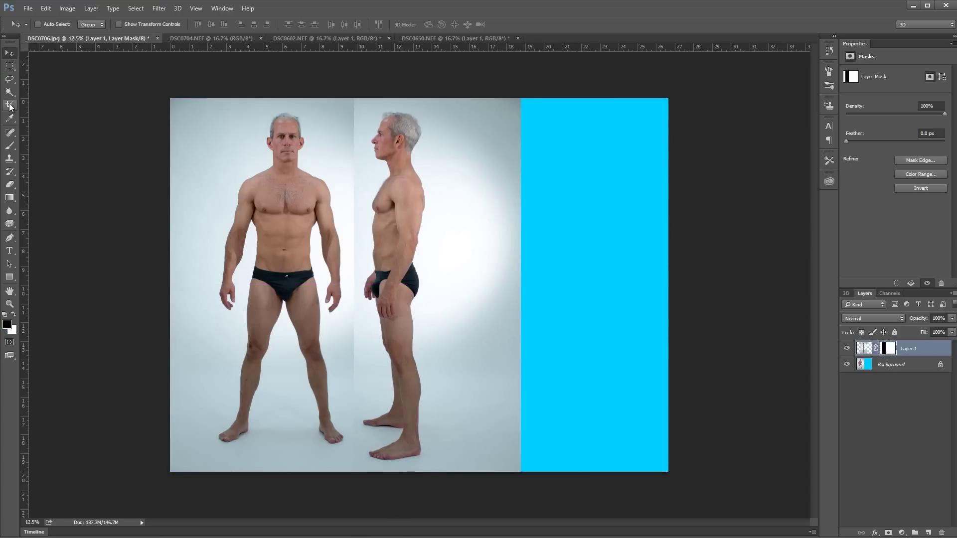
pyautogui.moveTo(669, 271); pyautogui.dragTo(602, 273)
pyautogui.press('Return')
# - Place horizontal guides at the top of the head, the eyes, the chin and the shoulders of the front-view figure
pyautogui.press('v')
pyautogui.press('z')
pyautogui.click(478, 225)
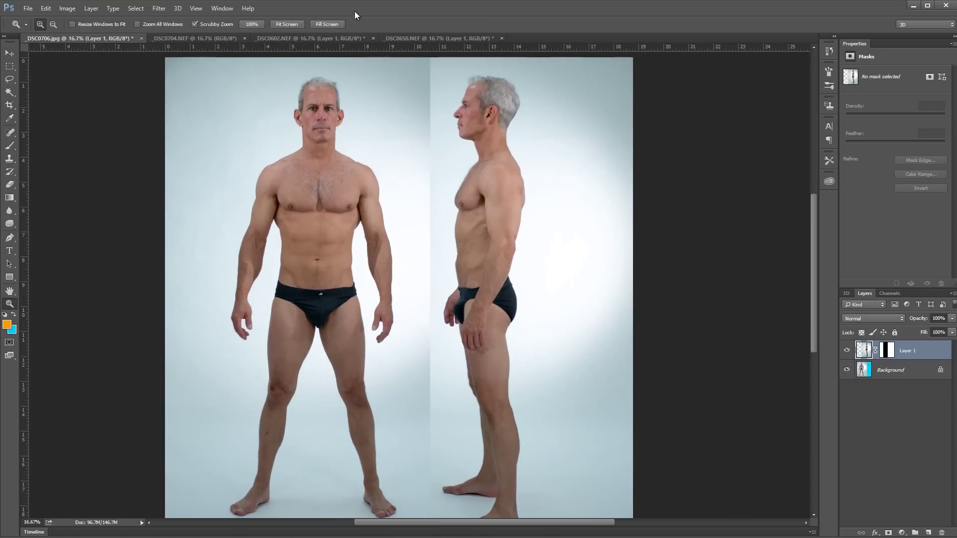
pyautogui.click(196, 8)
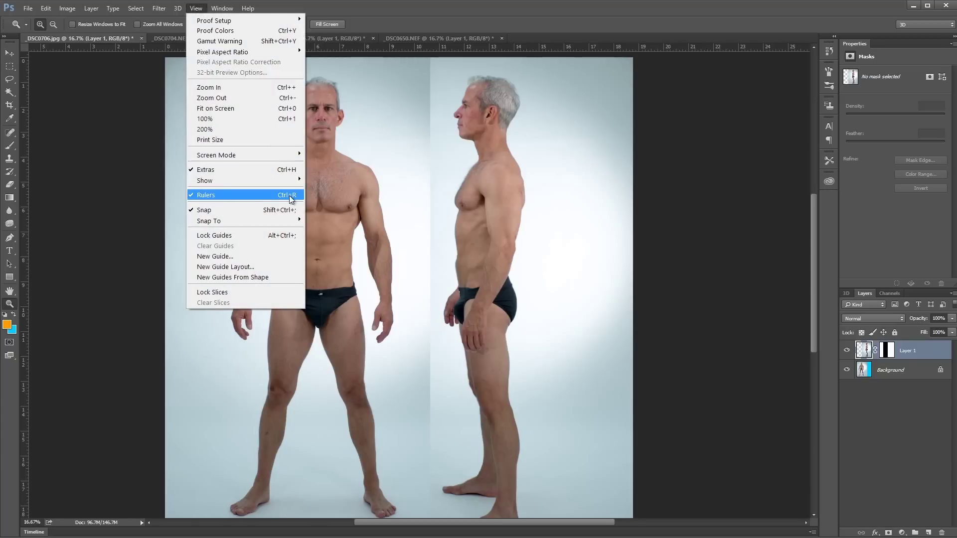
pyautogui.click(421, 45)
pyautogui.moveTo(420, 47); pyautogui.dragTo(421, 141)
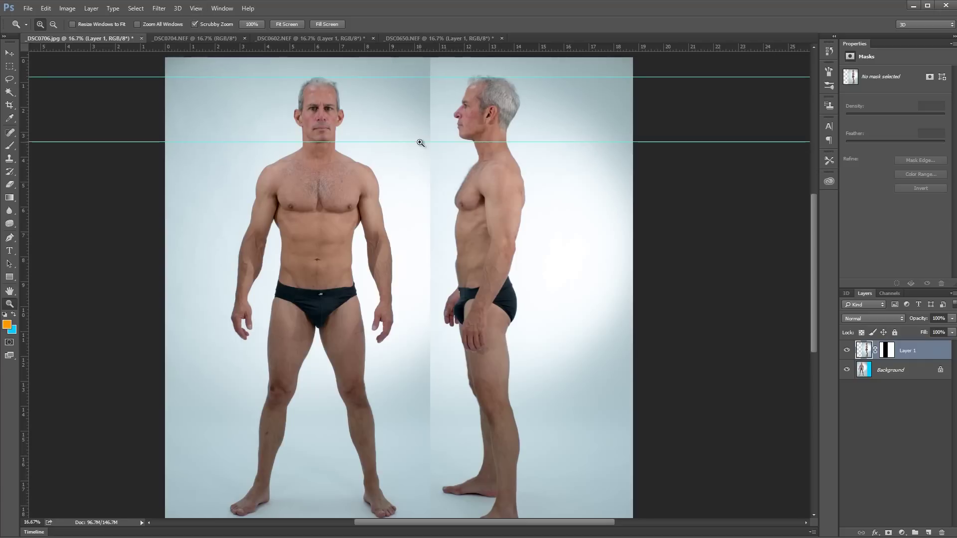
pyautogui.moveTo(400, 50); pyautogui.dragTo(412, 108)
pyautogui.moveTo(404, 51); pyautogui.dragTo(540, 161)
# - Add two horizontal guides across the chest at nipple level and one at the top of the briefs' waistband
pyautogui.click(359, 169)
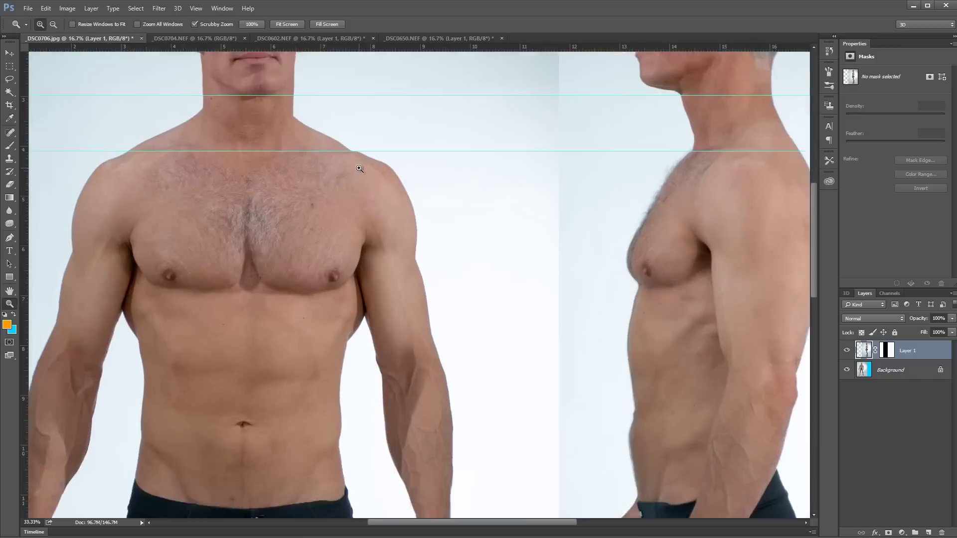
pyautogui.moveTo(402, 65); pyautogui.dragTo(422, 314)
pyautogui.moveTo(383, 50); pyautogui.dragTo(388, 332)
pyautogui.moveTo(525, 374); pyautogui.dragTo(513, 94)
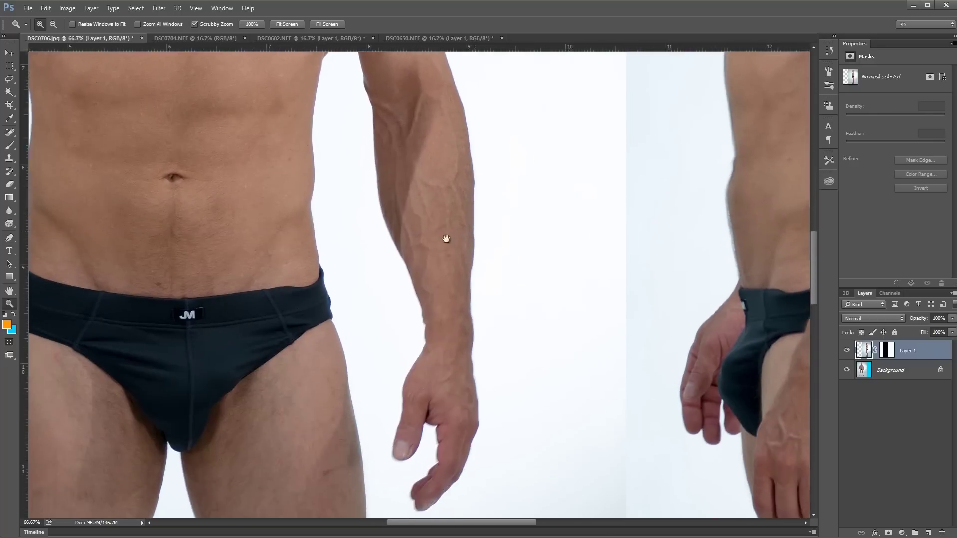
pyautogui.moveTo(444, 239); pyautogui.dragTo(334, 244)
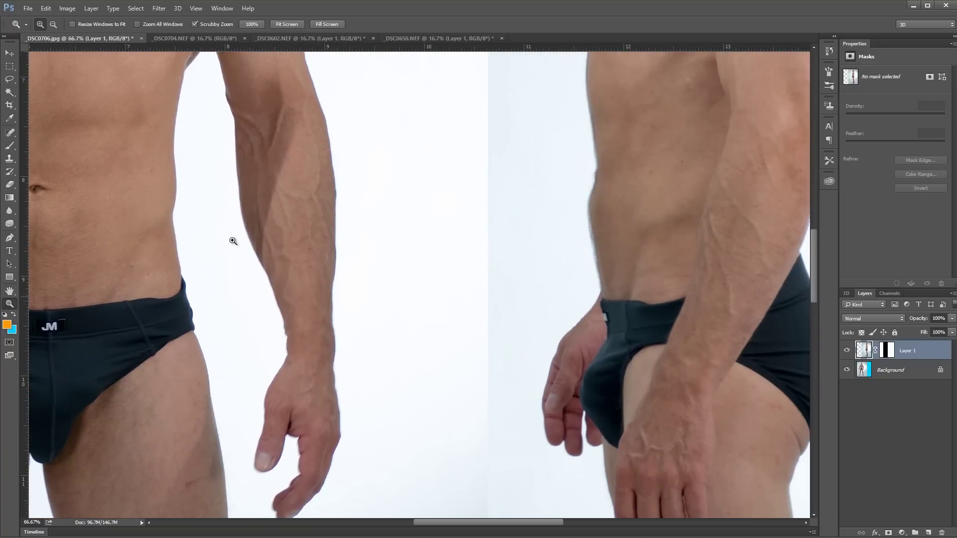
pyautogui.moveTo(211, 49); pyautogui.dragTo(205, 299)
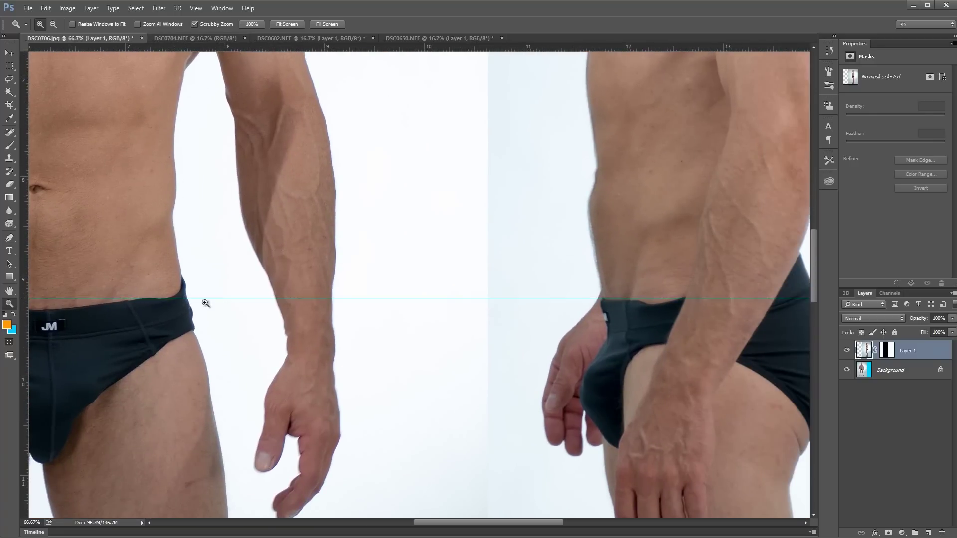
# - Add a horizontal guide at the knees and compare the alignment of both figures from head to feet
pyautogui.keyDown('alt'); pyautogui.click(453, 285); pyautogui.keyUp('alt')
pyautogui.keyDown('alt'); pyautogui.click(453, 284); pyautogui.keyUp('alt')
pyautogui.keyDown('alt'); pyautogui.click(453, 284); pyautogui.keyUp('alt')
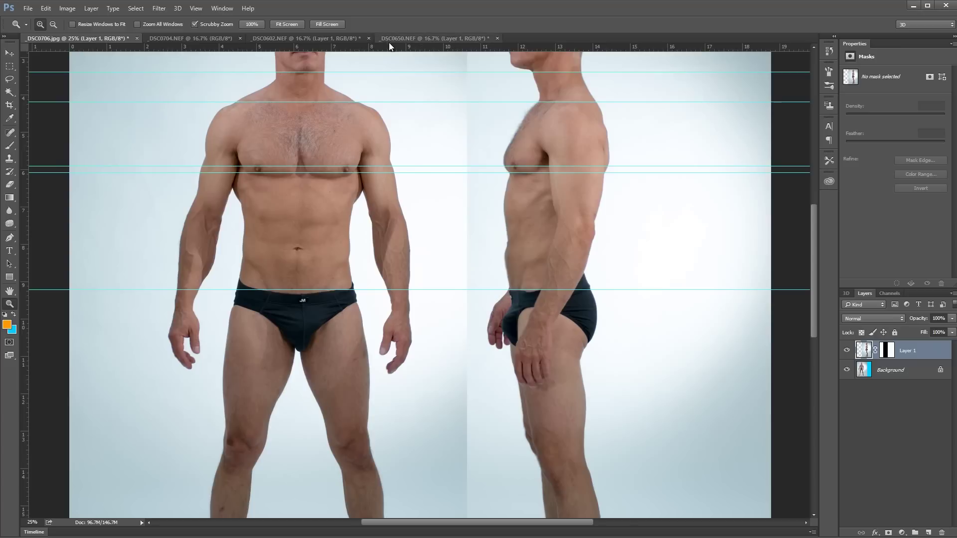
pyautogui.keyDown('alt'); pyautogui.click(435, 385); pyautogui.keyUp('alt')
pyautogui.moveTo(384, 49); pyautogui.dragTo(445, 427)
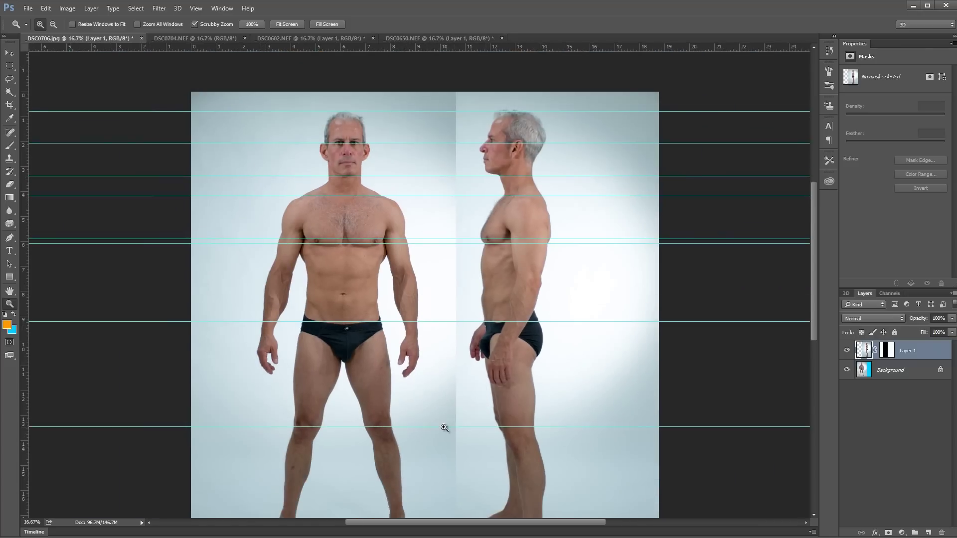
pyautogui.scroll(-3, 453, 312)
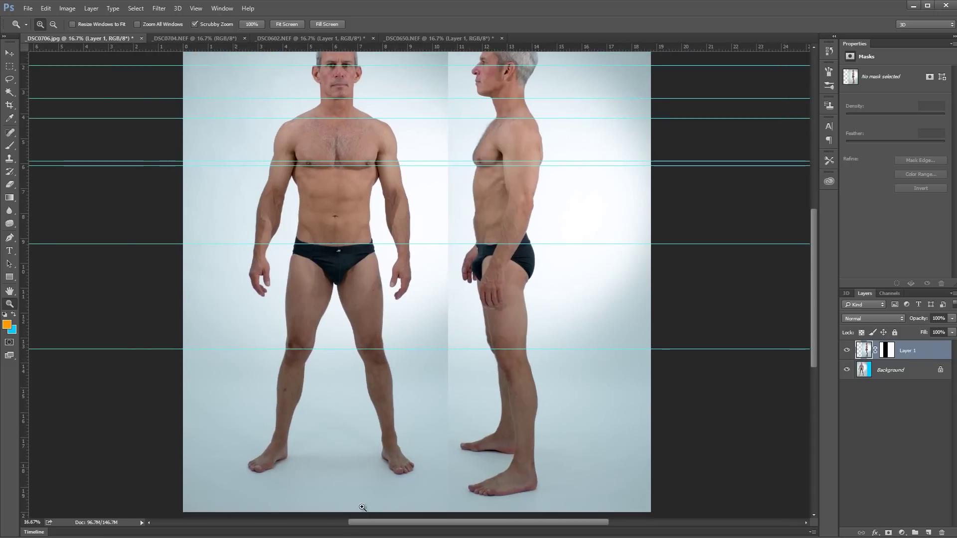
pyautogui.scroll(3, 452, 240)
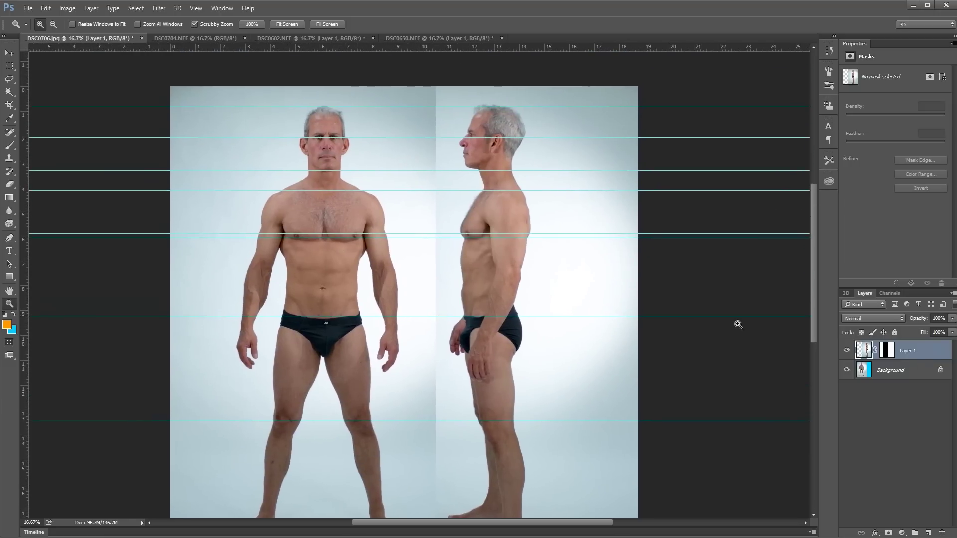
# - Apply the layer mask permanently to the side-view layer
pyautogui.click(886, 351)
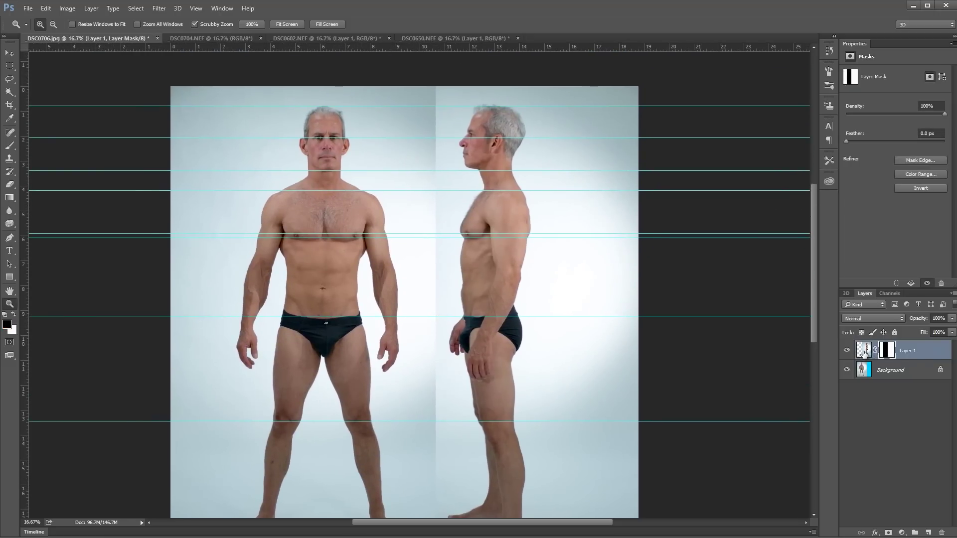
pyautogui.rightClick(891, 353)
pyautogui.click(880, 373)
pyautogui.click(493, 238)
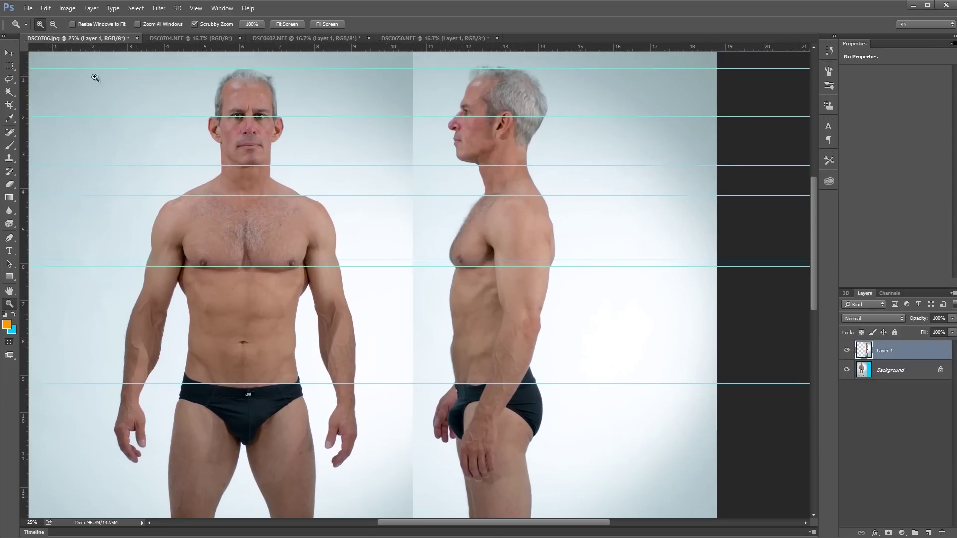
pyautogui.keyDown('alt'); pyautogui.click(397, 208); pyautogui.keyUp('alt')
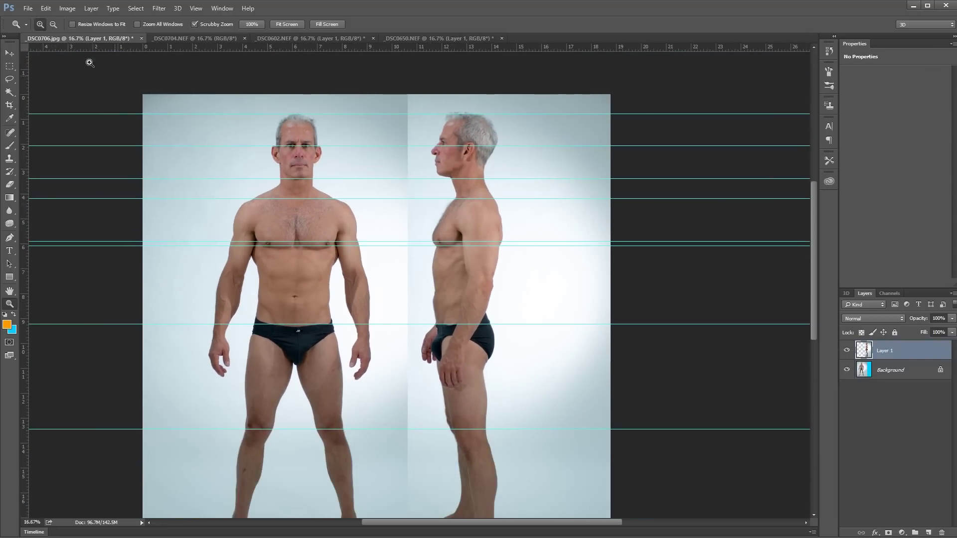
# - Scale and reposition the side-view layer so its body landmarks line up with the guides on the front-view figure
pyautogui.click(46, 8)
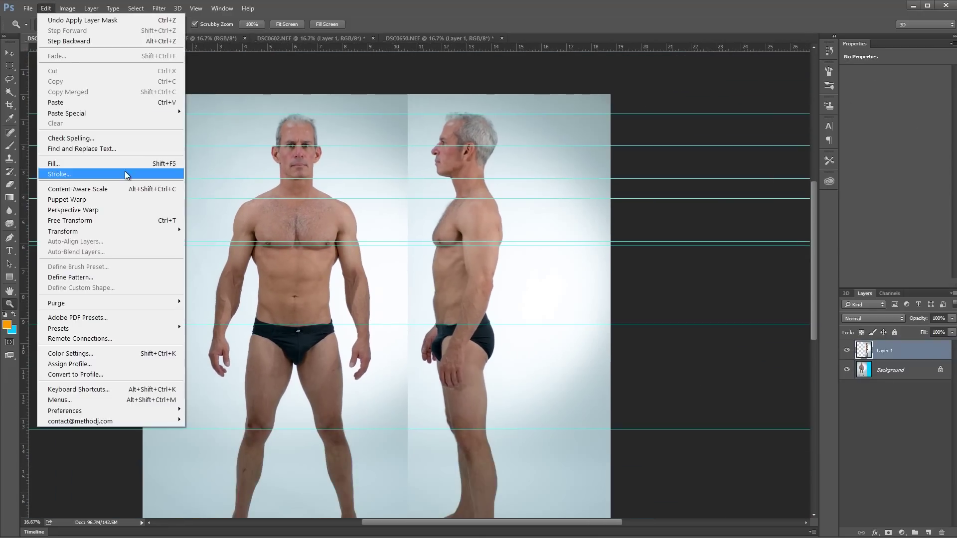
pyautogui.moveTo(138, 234)
pyautogui.click(219, 245)
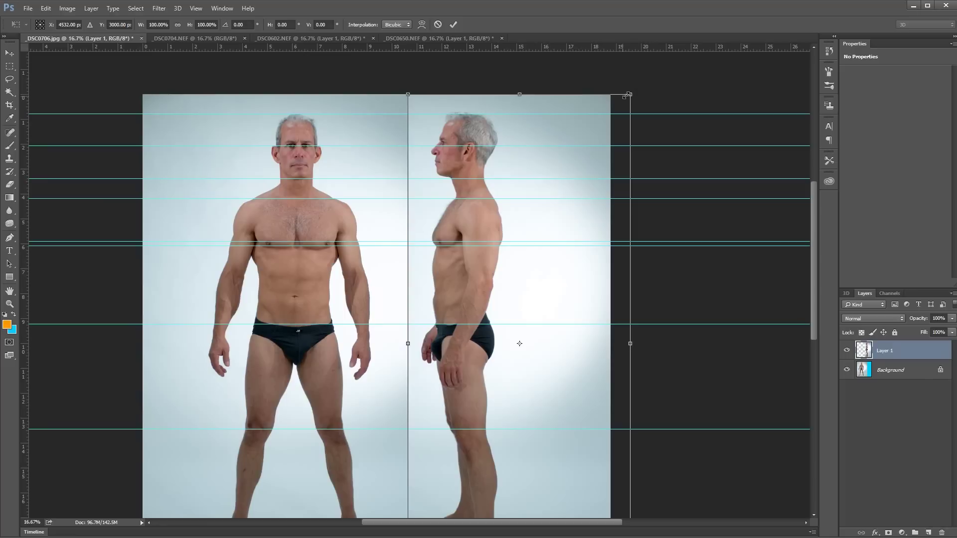
pyautogui.moveTo(627, 96); pyautogui.dragTo(629, 97)
pyautogui.moveTo(570, 360); pyautogui.dragTo(564, 279)
pyautogui.keyDown('shift'); pyautogui.moveTo(622, 511); pyautogui.dragTo(620, 505); pyautogui.keyUp('shift')
pyautogui.moveTo(525, 186); pyautogui.dragTo(516, 240)
pyautogui.moveTo(611, 70); pyautogui.dragTo(610, 72)
pyautogui.scroll(-2, 525, 312)
pyautogui.press('Return')
# - Crop the canvas to trim the uneven strips along the upper and lower edges of the two photos
pyautogui.moveTo(503, 218); pyautogui.dragTo(515, 275)
pyautogui.keyDown('alt'); pyautogui.click(515, 275); pyautogui.keyUp('alt')
pyautogui.click(10, 104)
pyautogui.moveTo(420, 99); pyautogui.dragTo(420, 105)
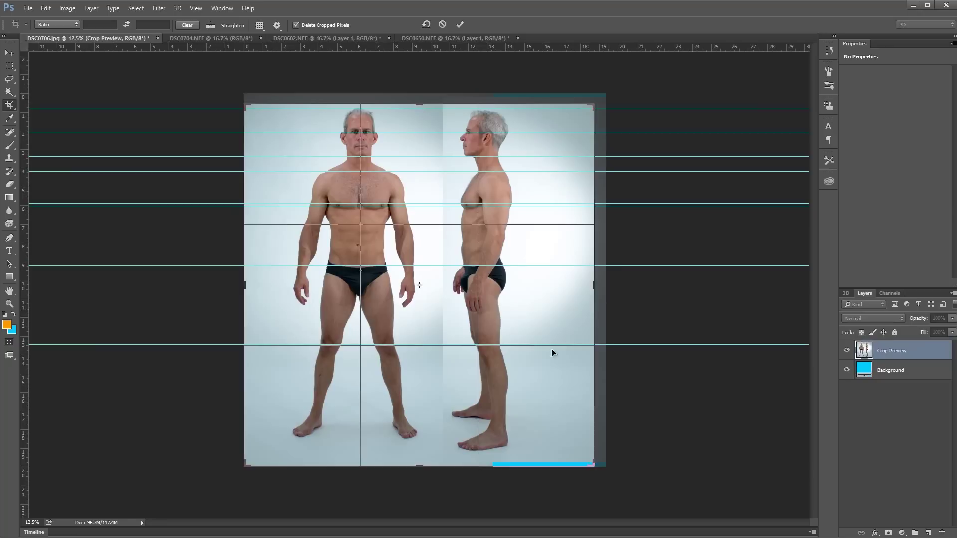
pyautogui.press('Return')
# - Move the side-view layer horizontally away from the front-view figure and hide the guides
pyautogui.press('v')
pyautogui.moveTo(492, 277); pyautogui.dragTo(514, 276)
pyautogui.hotkey('ctrl', 'h')
# - Crop the canvas at the seam between the photos so only the front-view figure is kept
pyautogui.press('c')
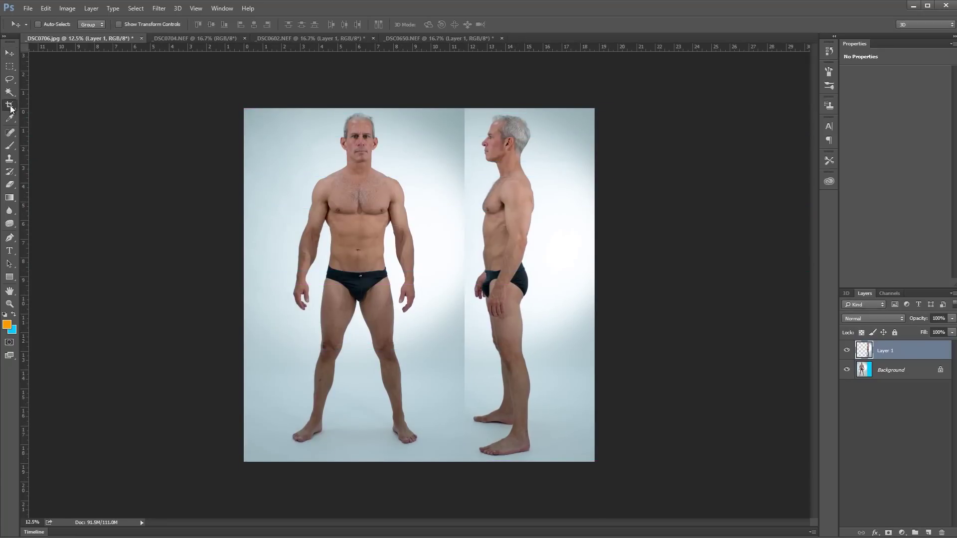
pyautogui.moveTo(595, 285); pyautogui.dragTo(528, 284)
pyautogui.press('Return')
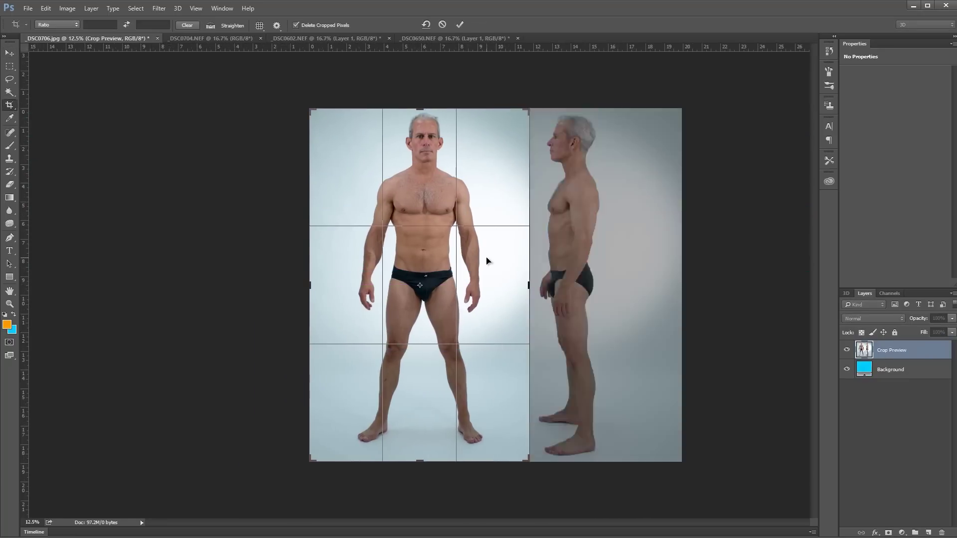
# - Save the cropped front view as a JPEG copy named #front_view
pyautogui.hotkey('ctrl', 'shift', 's')
pyautogui.write('#front_view')
pyautogui.click(140, 260)
pyautogui.click(113, 333)
pyautogui.press('Return')
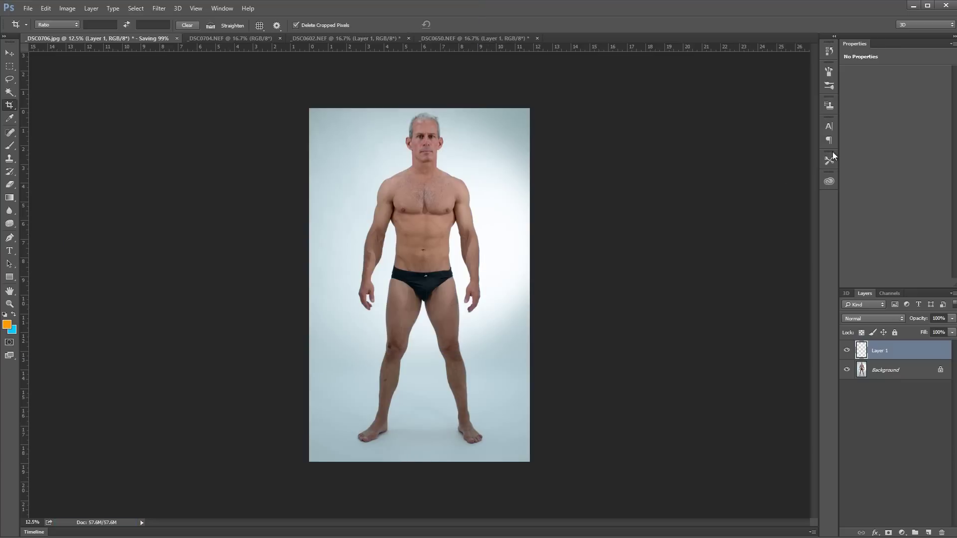
# - Switch to the Essentials workspace and step the document history back to the Move state before the front-view crop
pyautogui.click(916, 28)
pyautogui.click(913, 34)
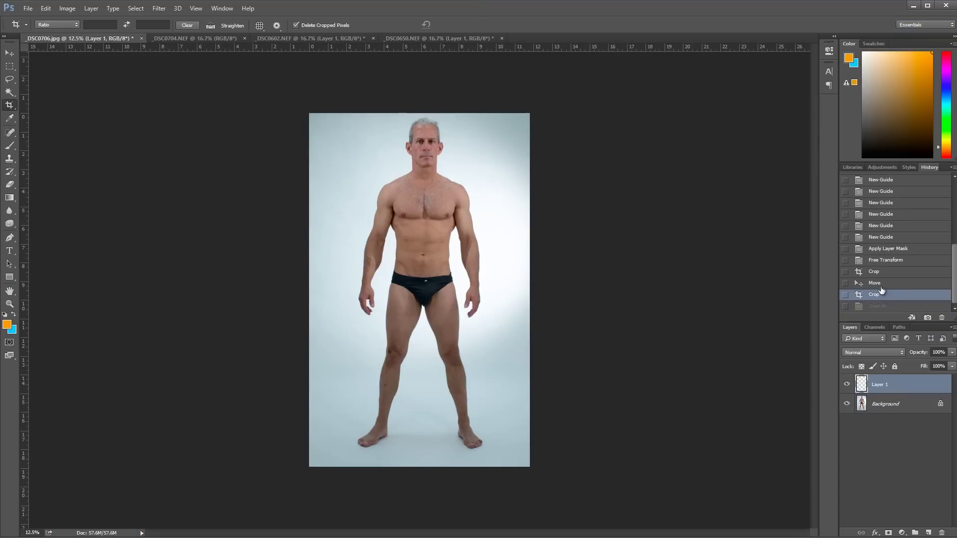
pyautogui.click(877, 283)
# - Crop the canvas around the side-view figure, keeping the full image height and excluding the front-view figure
pyautogui.moveTo(353, 80); pyautogui.dragTo(634, 486)
pyautogui.moveTo(298, 290); pyautogui.dragTo(332, 290)
pyautogui.press('Return')
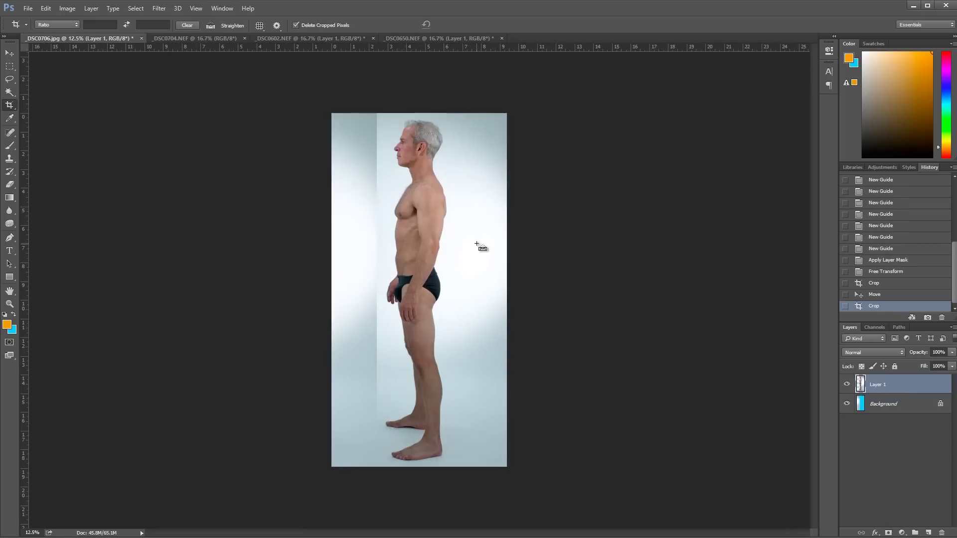
# - Save the cropped side view as a JPEG named #side_view at quality 12 (Maximum) with the Baseline ("Standard") format
pyautogui.hotkey('ctrl', 'shift', 's')
pyautogui.click(165, 260)
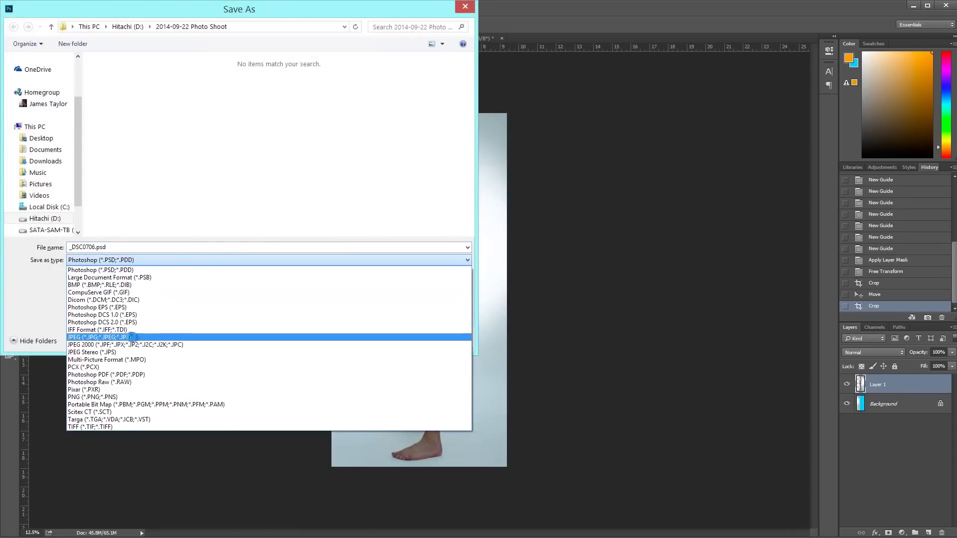
pyautogui.click(150, 336)
pyautogui.click(119, 88)
pyautogui.click(86, 247)
pyautogui.click(84, 248)
pyautogui.write('side')
pyautogui.press('Return')
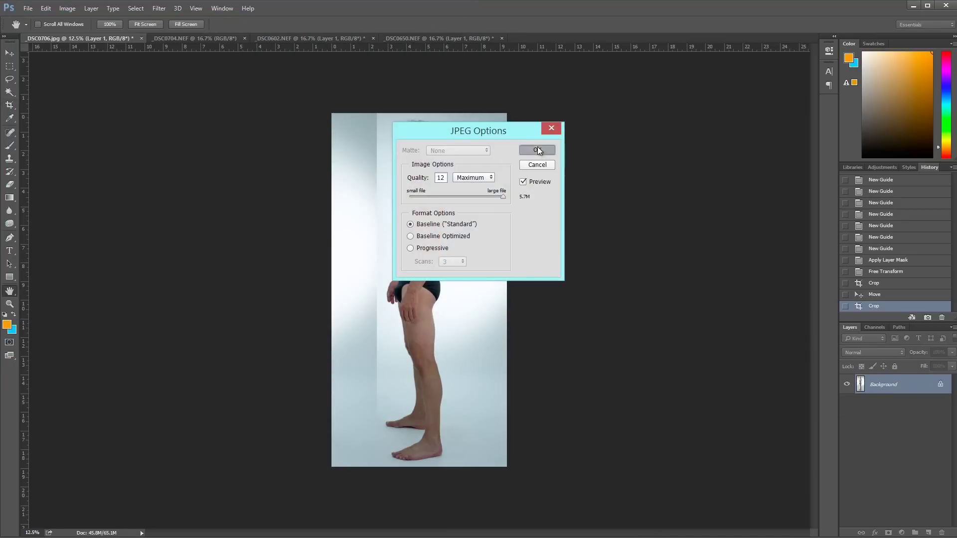
pyautogui.click(537, 149)
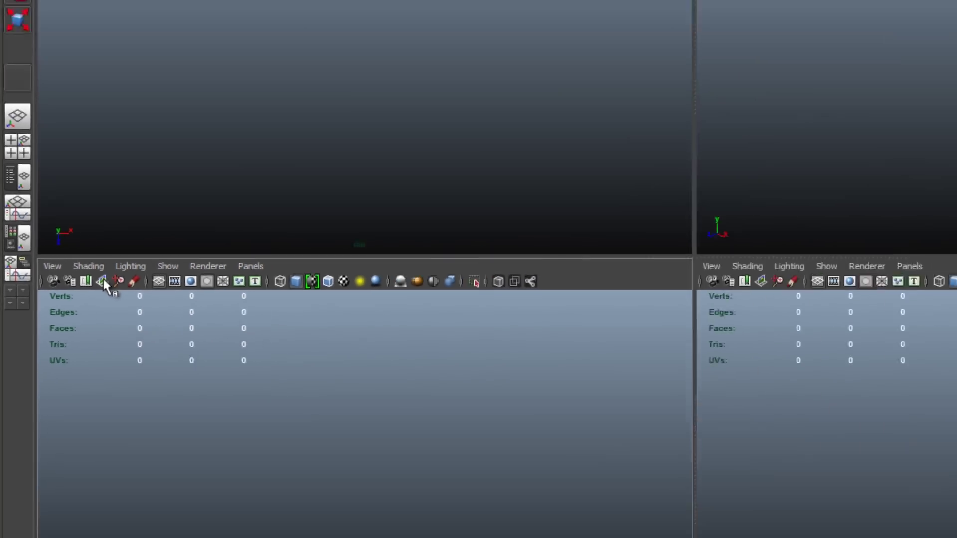
# - Load #front_view.jpg as an image plane in the front view and frame it in the front and perspective views
pyautogui.click(103, 282)
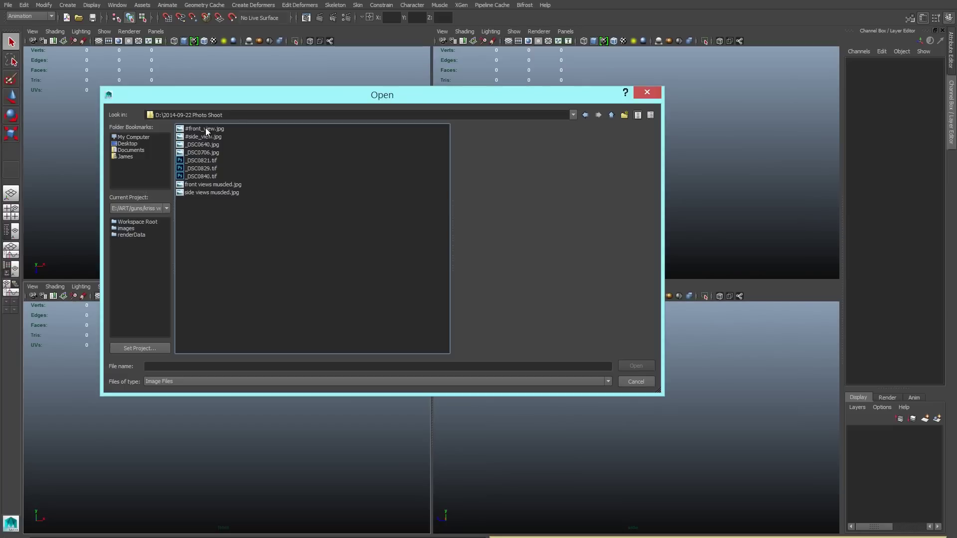
pyautogui.doubleClick(329, 13)
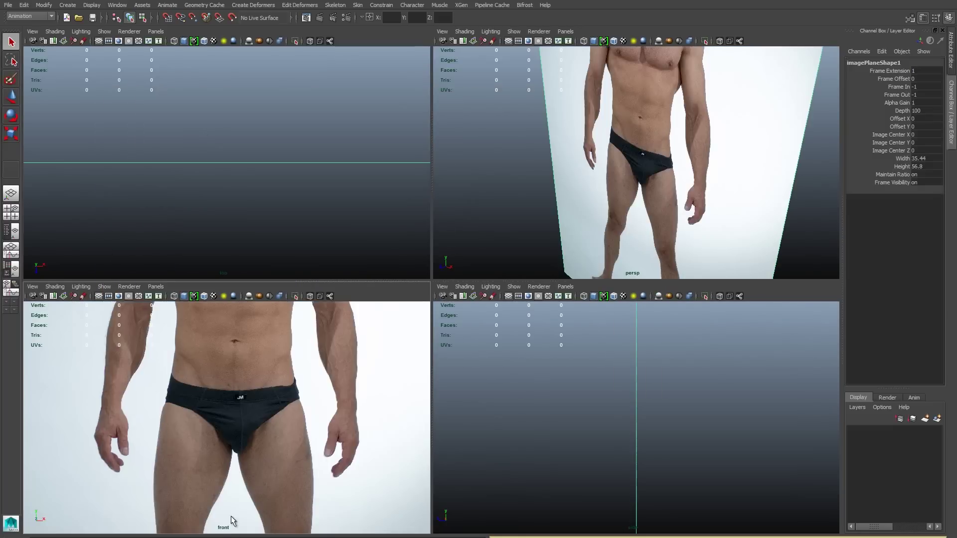
pyautogui.press('f')
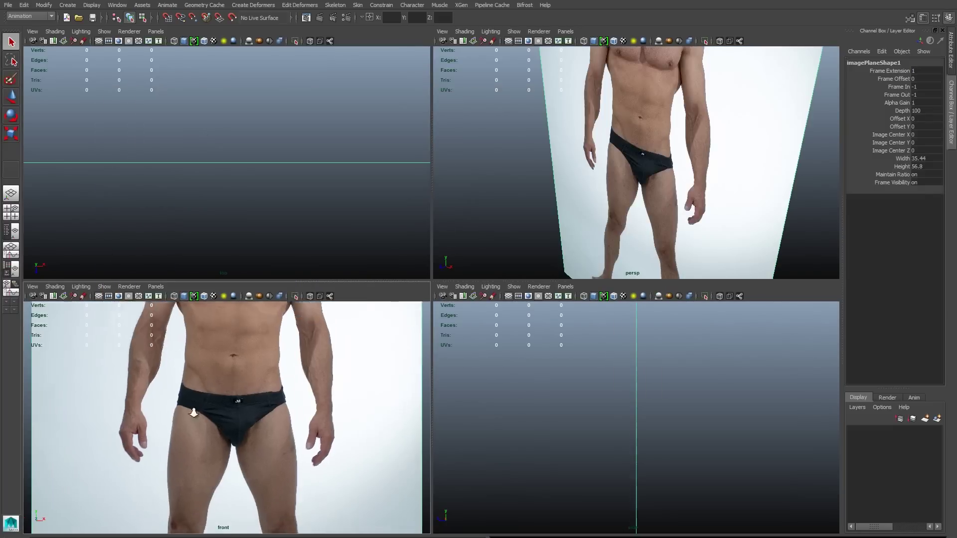
pyautogui.press('f')
pyautogui.keyDown('alt'); pyautogui.moveTo(666, 160); pyautogui.dragTo(666, 246); pyautogui.keyUp('alt')
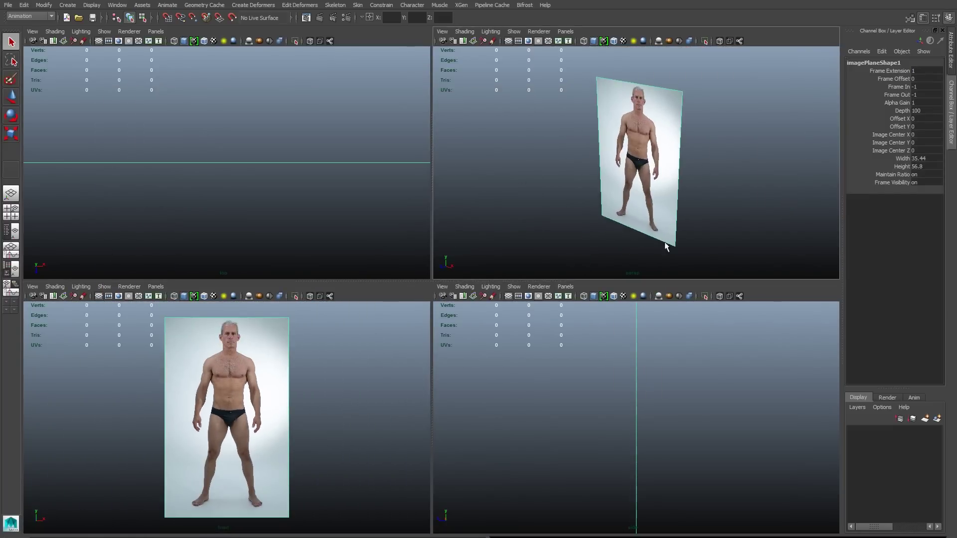
# - Load #side_view.jpg as an image plane in the side view and frame it in the side and perspective views
pyautogui.click(475, 295)
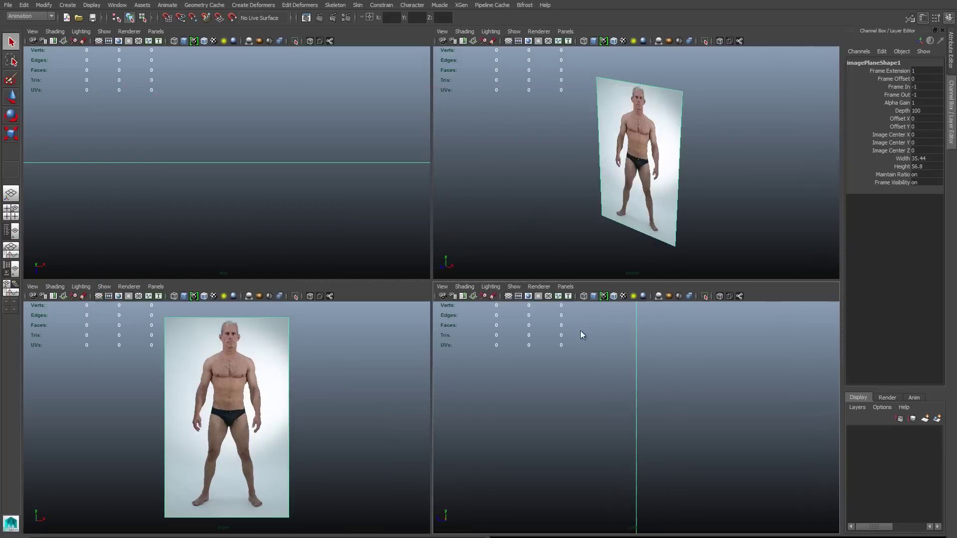
pyautogui.press('f')
pyautogui.press('f')
pyautogui.keyDown('alt'); pyautogui.moveTo(724, 190); pyautogui.dragTo(727, 201, button='middle'); pyautogui.keyUp('alt')
pyautogui.keyDown('alt'); pyautogui.moveTo(727, 201); pyautogui.dragTo(648, 172, button='right'); pyautogui.keyUp('alt')
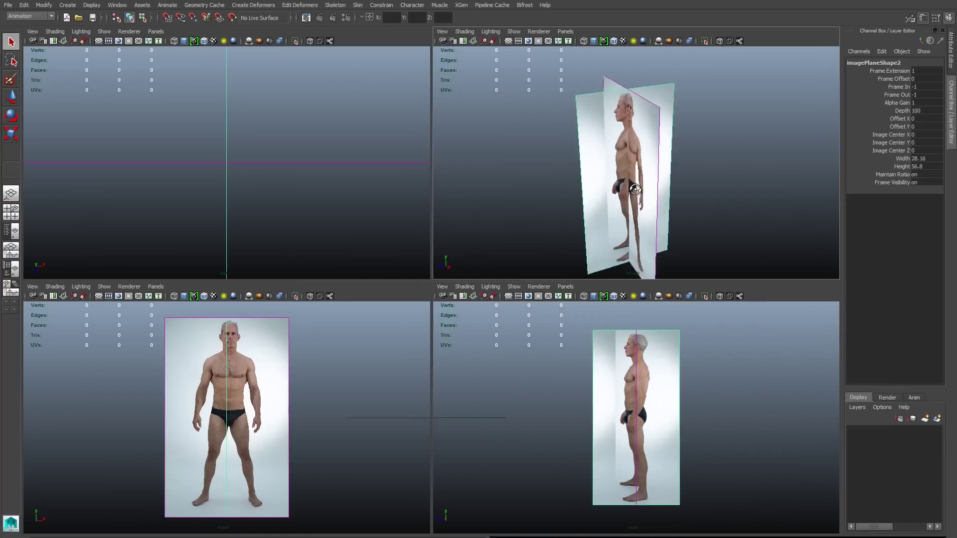
pyautogui.keyDown('alt'); pyautogui.moveTo(638, 166); pyautogui.dragTo(657, 175); pyautogui.keyUp('alt')
# - Create a polygon plane at the origin, scale it uniformly to about 32, and raise it to about Y 26.9 near the head
pyautogui.keyDown('shift'); pyautogui.moveTo(705, 176); pyautogui.dragTo(667, 169, button='right'); pyautogui.keyUp('shift')
pyautogui.press('r')
pyautogui.moveTo(630, 169); pyautogui.dragTo(697, 154)
pyautogui.press('w')
pyautogui.moveTo(632, 132); pyautogui.dragTo(641, 25)
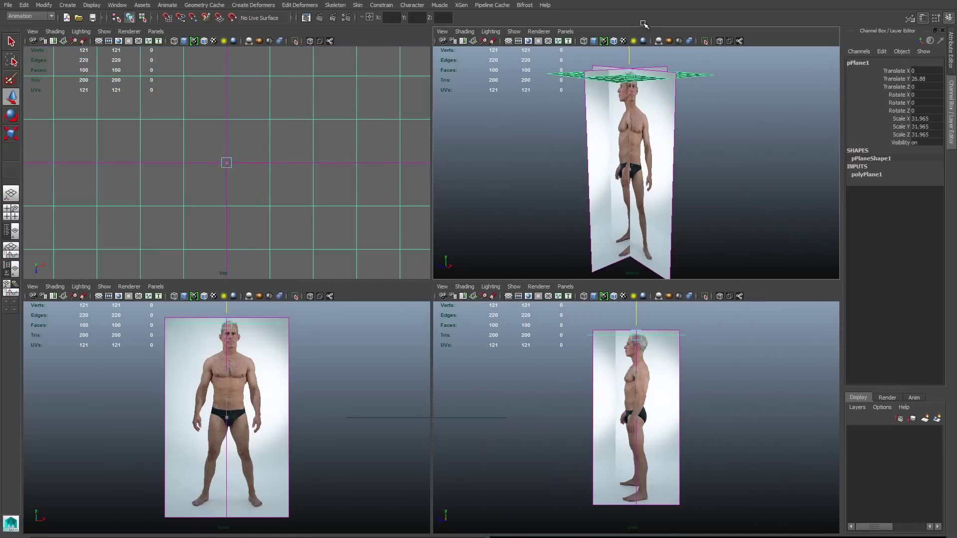
# - Nudge the polygon plane up to about Y 27.6 to compare the top of the head in the front and side views
pyautogui.scroll(5, 214, 359)
pyautogui.keyDown('alt'); pyautogui.moveTo(463, 413); pyautogui.dragTo(491, 412, button='right'); pyautogui.keyUp('alt')
pyautogui.keyDown('alt'); pyautogui.moveTo(274, 369); pyautogui.dragTo(295, 397, button='middle'); pyautogui.keyUp('alt')
pyautogui.moveTo(232, 308); pyautogui.dragTo(233, 306)
pyautogui.keyDown('alt'); pyautogui.moveTo(580, 366); pyautogui.dragTo(768, 392, button='right'); pyautogui.keyUp('alt')
pyautogui.keyDown('alt'); pyautogui.moveTo(609, 311); pyautogui.dragTo(600, 419, button='middle'); pyautogui.keyUp('alt')
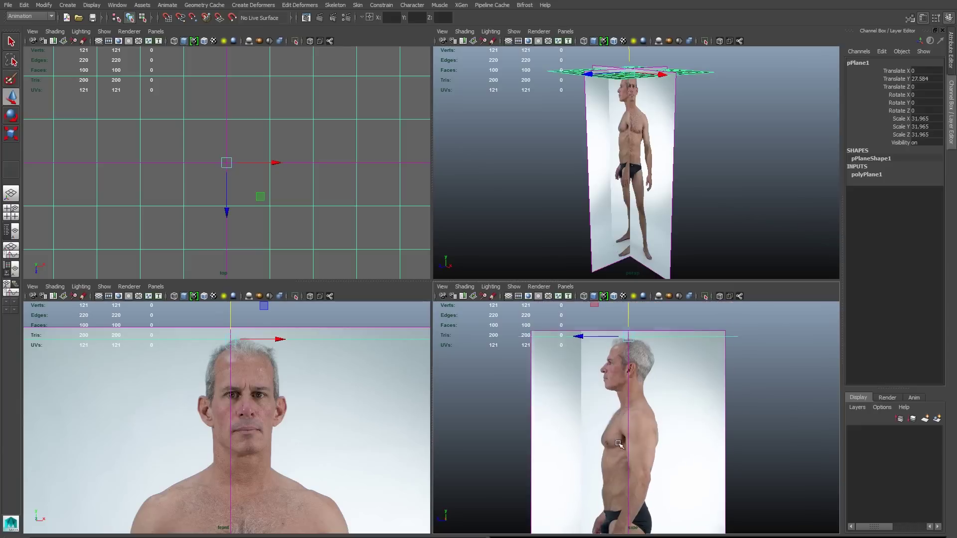
# - Lower the polygon plane along the body to about Y 2.4, comparing landmark heights between the front and side references
pyautogui.keyDown('alt'); pyautogui.moveTo(599, 398); pyautogui.dragTo(661, 410, button='right'); pyautogui.keyUp('alt')
pyautogui.keyDown('alt'); pyautogui.moveTo(651, 377); pyautogui.dragTo(652, 395, button='middle'); pyautogui.keyUp('alt')
pyautogui.moveTo(628, 305); pyautogui.dragTo(643, 387)
pyautogui.keyDown('alt'); pyautogui.moveTo(690, 489); pyautogui.dragTo(690, 422, button='middle'); pyautogui.keyUp('alt')
pyautogui.keyDown('alt'); pyautogui.moveTo(689, 423); pyautogui.dragTo(643, 349, button='right'); pyautogui.keyUp('alt')
pyautogui.moveTo(635, 330); pyautogui.dragTo(620, 387)
pyautogui.keyDown('alt'); pyautogui.moveTo(405, 441); pyautogui.dragTo(392, 314, button='middle'); pyautogui.keyUp('alt')
pyautogui.moveTo(215, 370); pyautogui.dragTo(217, 377)
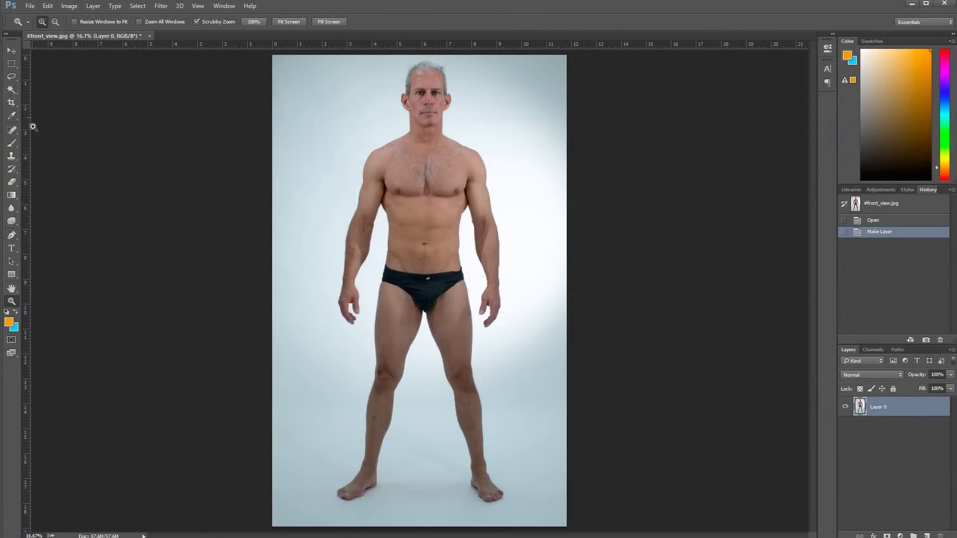
# - Switch to Photoshop, place a vertical guide down the centre of the front-view figure, and rotate its layer about -1.28 degrees
pyautogui.moveTo(28, 127); pyautogui.dragTo(425, 148)
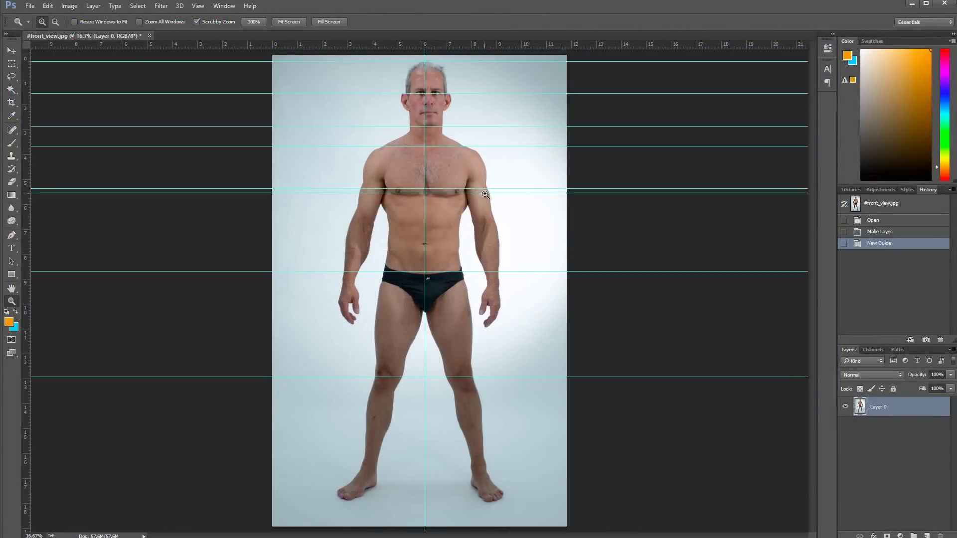
pyautogui.click(48, 6)
pyautogui.moveTo(100, 229)
pyautogui.click(232, 252)
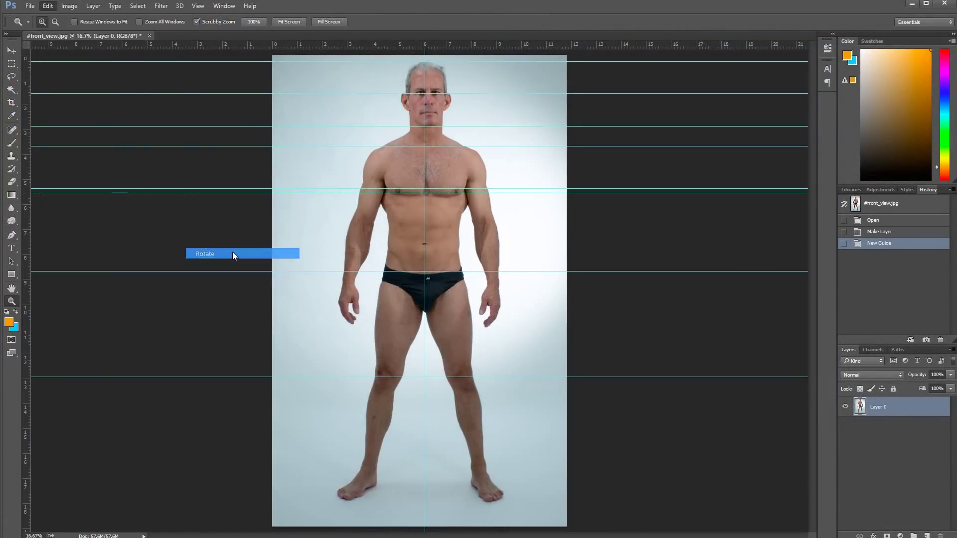
pyautogui.moveTo(273, 54); pyautogui.dragTo(268, 58)
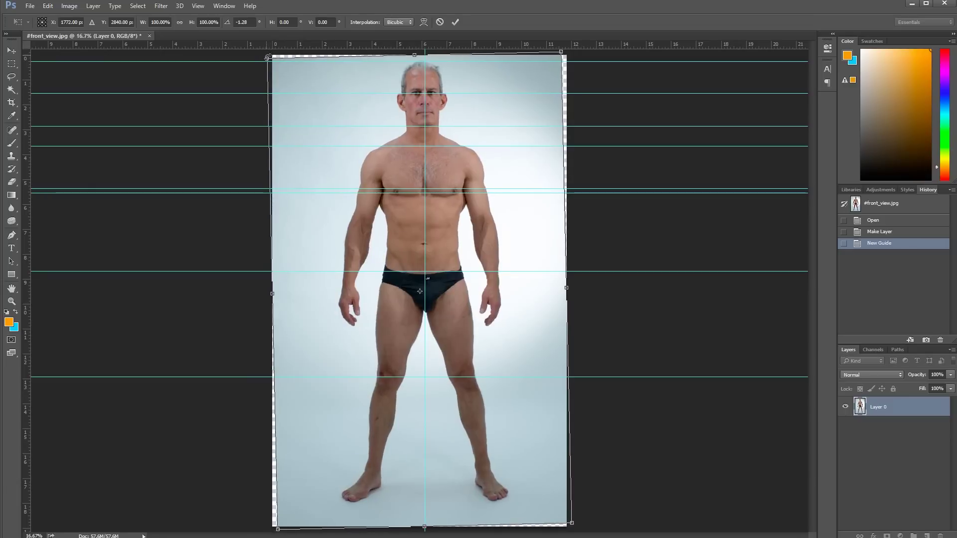
pyautogui.press('Return')
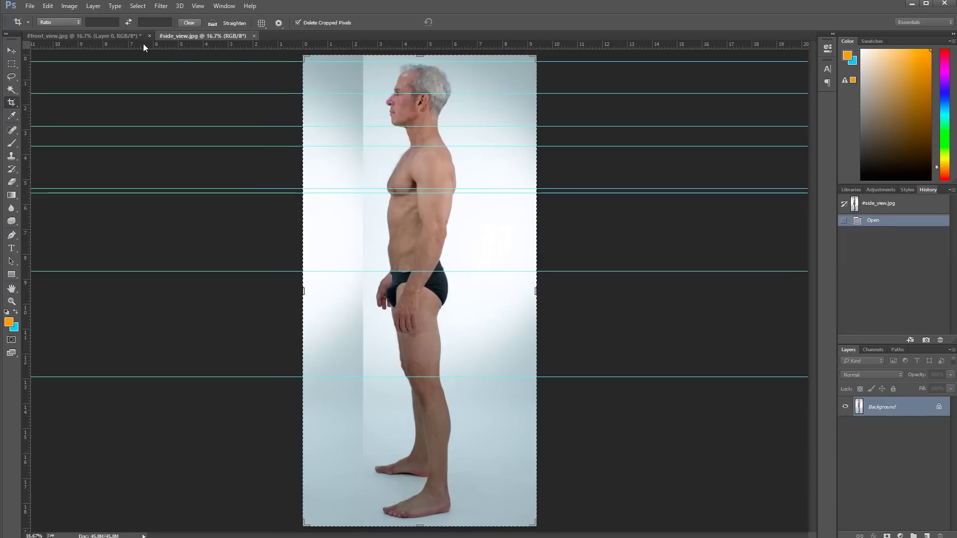
# - Bring the side view into the front-view document as a temporary comparison layer, then delete that layer and save the corrected front view
pyautogui.moveTo(329, 152); pyautogui.dragTo(563, 196)
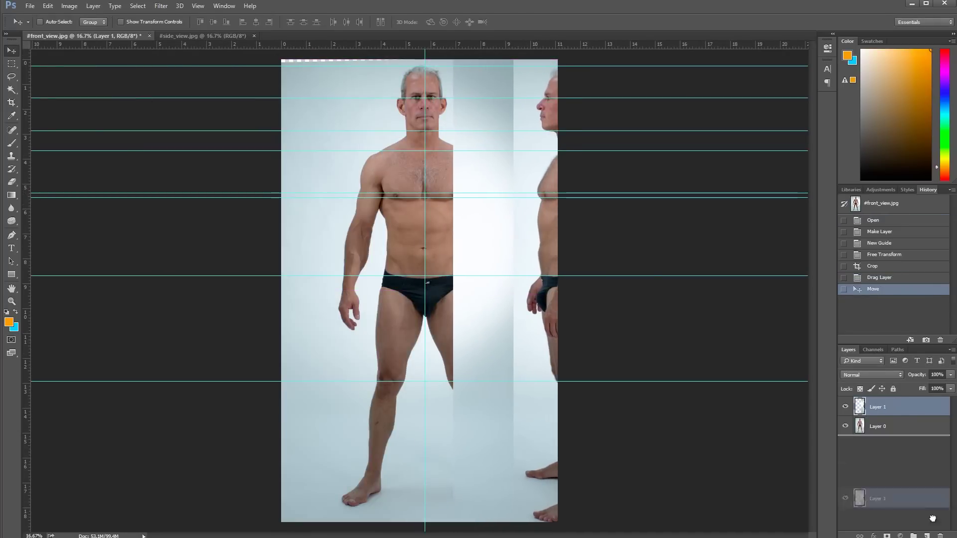
pyautogui.press('Delete')
pyautogui.hotkey('ctrl', 'shift', 's')
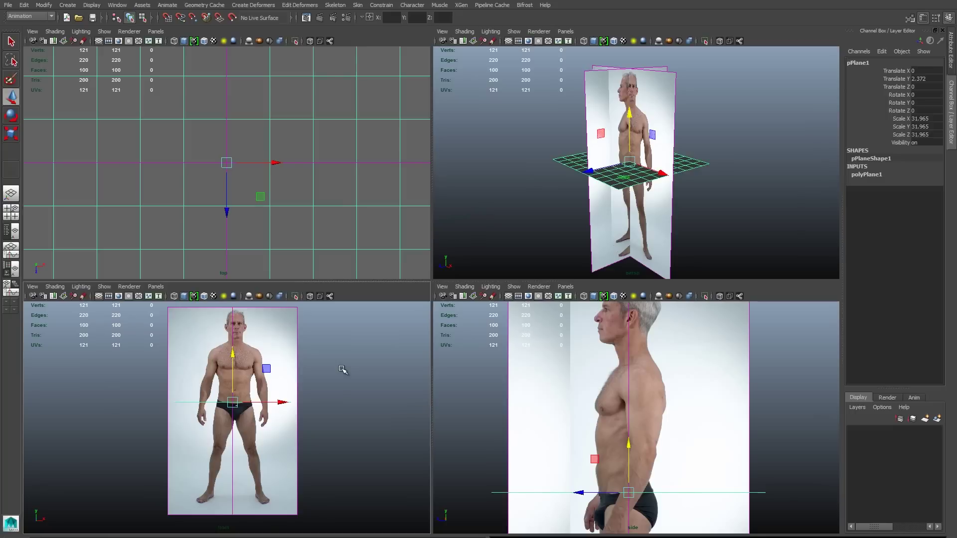
# - Switch to Maya, delete the old front image plane, and load the corrected #front_view.jpg in the front view
pyautogui.click(341, 369)
pyautogui.click(297, 346)
pyautogui.press('Delete')
pyautogui.click(63, 296)
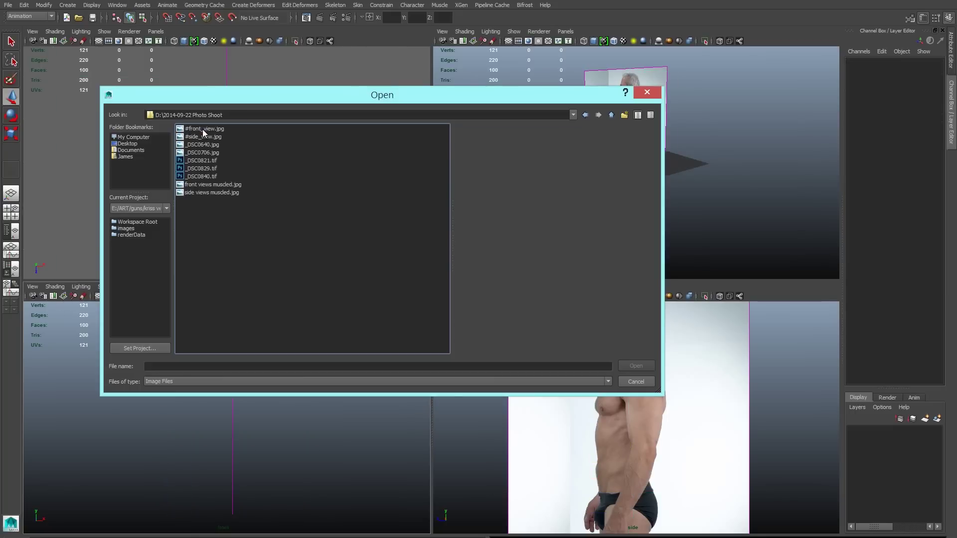
pyautogui.doubleClick(203, 129)
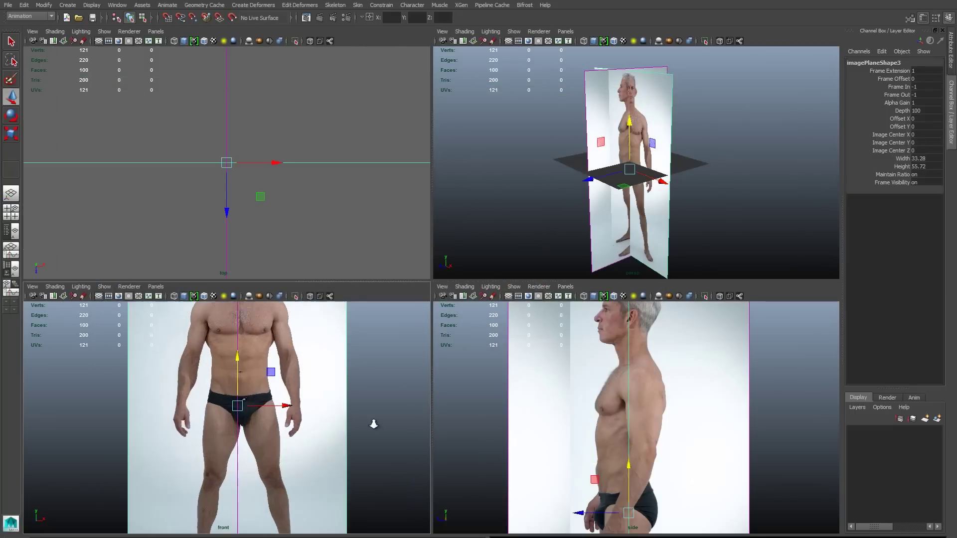
# - Shift the new front image plane to about X -0.61 so the figure's midline lies on the centre line
pyautogui.keyDown('alt'); pyautogui.moveTo(373, 424); pyautogui.dragTo(397, 427, button='right'); pyautogui.keyUp('alt')
pyautogui.moveTo(305, 443); pyautogui.dragTo(303, 443)
pyautogui.moveTo(297, 443); pyautogui.dragTo(297, 443)
pyautogui.keyDown('alt'); pyautogui.moveTo(339, 335); pyautogui.dragTo(347, 438, button='middle'); pyautogui.keyUp('alt')
pyautogui.keyDown('alt'); pyautogui.moveTo(347, 438); pyautogui.dragTo(100, 408, button='right'); pyautogui.keyUp('alt')
pyautogui.keyDown('alt'); pyautogui.moveTo(368, 495); pyautogui.dragTo(360, 432, button='middle'); pyautogui.keyUp('alt')
pyautogui.scroll(-3, 362, 432)
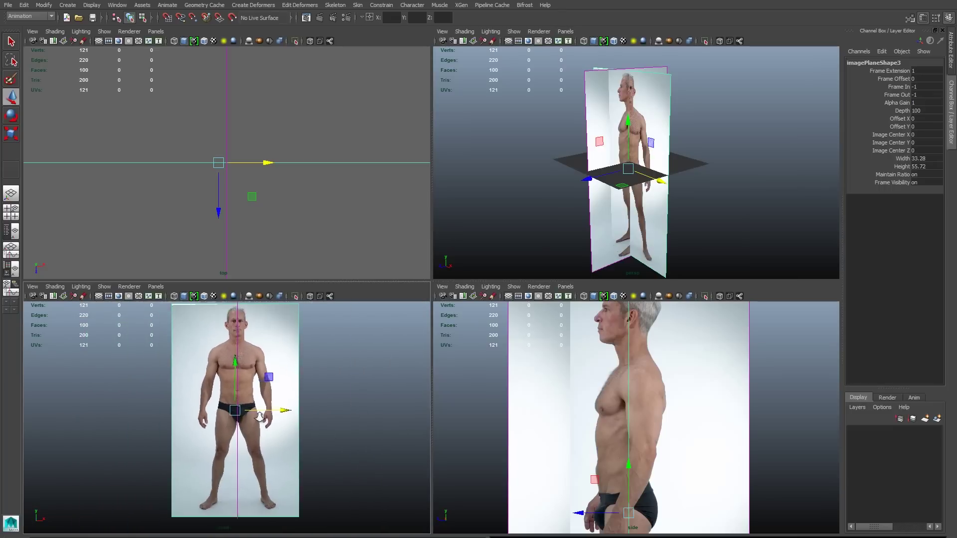
pyautogui.scroll(-5, 667, 417)
# - Move the side image plane away along X and the front one to about Z -45.7, then delete the polygon plane
pyautogui.click(586, 72)
pyautogui.keyDown('alt'); pyautogui.moveTo(588, 75); pyautogui.dragTo(580, 100); pyautogui.keyUp('alt')
pyautogui.moveTo(656, 193); pyautogui.dragTo(585, 127)
pyautogui.keyDown('alt'); pyautogui.moveTo(669, 157); pyautogui.dragTo(680, 137); pyautogui.keyUp('alt')
pyautogui.click(639, 147)
pyautogui.moveTo(588, 180); pyautogui.dragTo(694, 154)
pyautogui.click(655, 178)
pyautogui.press('Delete')
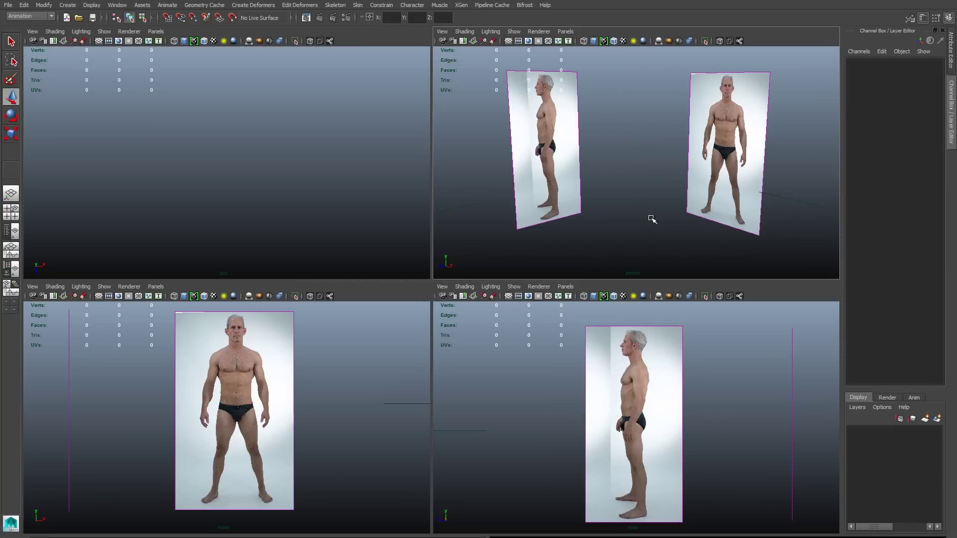
# - Create a polygon cube at the origin and scale it up uniformly to roughly the width of the torso
pyautogui.keyDown('shift'); pyautogui.rightClick(626, 151); pyautogui.keyUp('shift')
pyautogui.keyDown('shift'); pyautogui.moveTo(625, 158); pyautogui.dragTo(625, 174, button='right'); pyautogui.keyUp('shift')
pyautogui.press('r')
pyautogui.moveTo(631, 171); pyautogui.dragTo(673, 160)
pyautogui.click(641, 223)
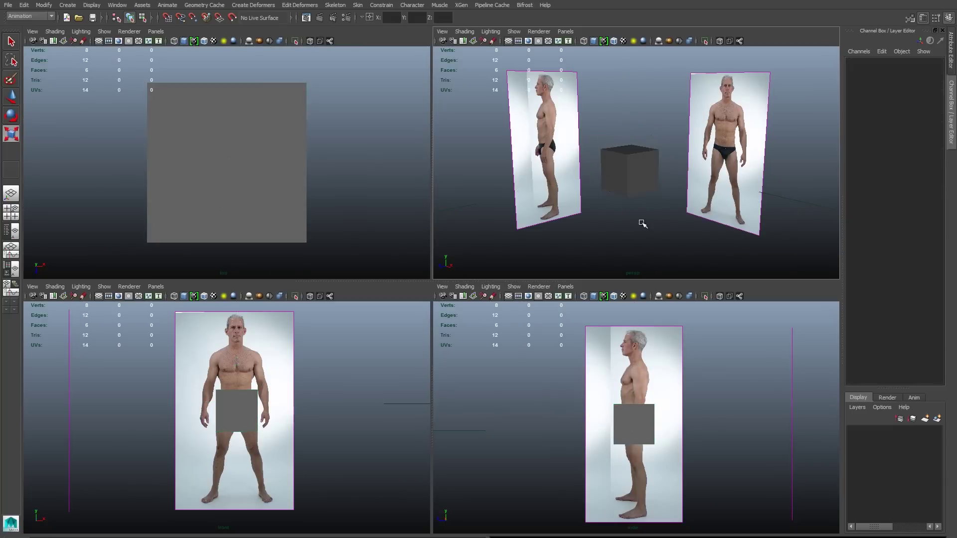
# - Set the front image plane to display only when looking through the front camera
pyautogui.click(359, 413)
pyautogui.click(294, 351)
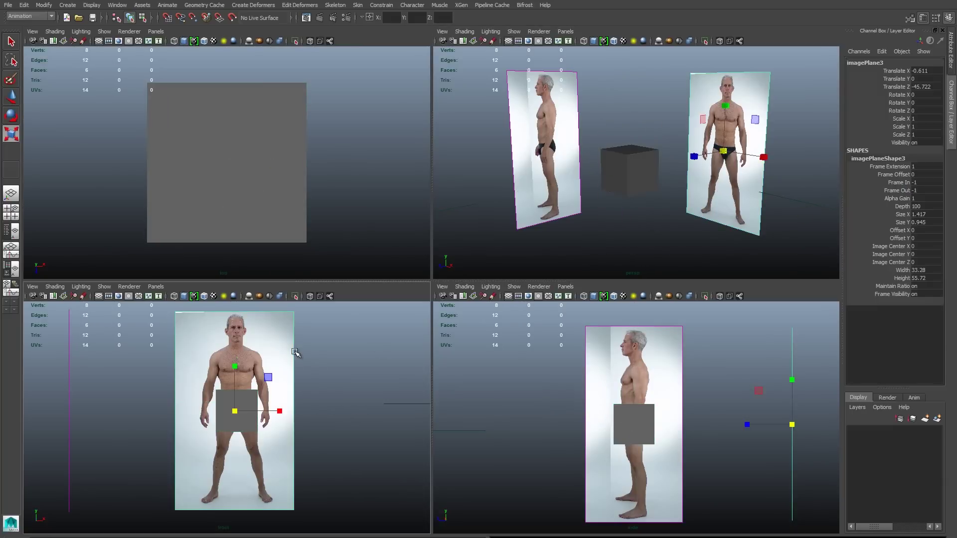
pyautogui.hotkey('ctrl', 'a')
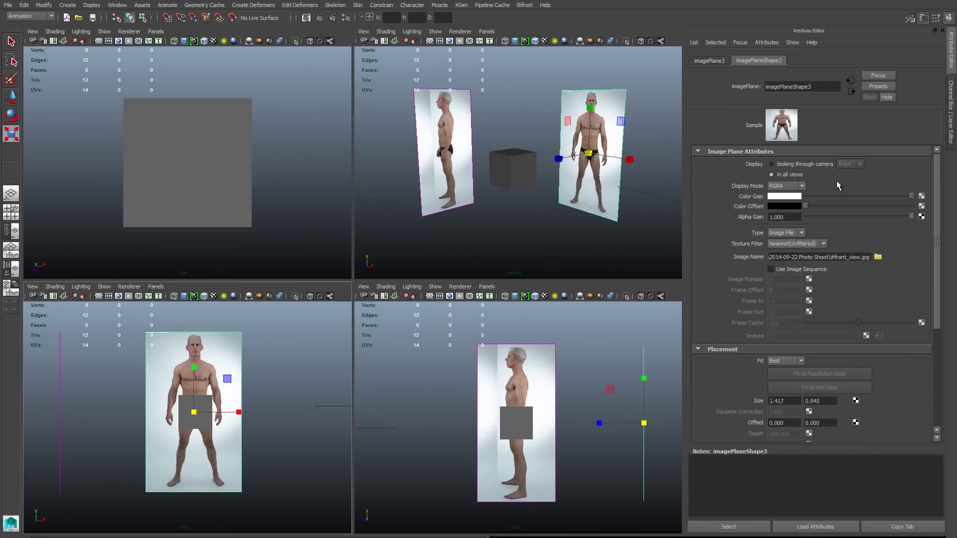
pyautogui.click(814, 163)
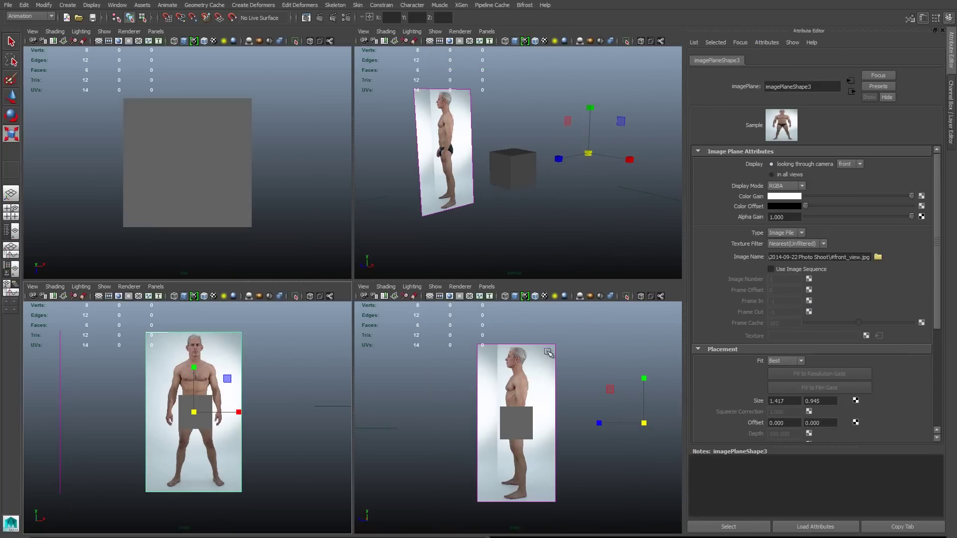
# - Set the side image plane to display only when looking through the side camera, and return to the Channel Box
pyautogui.click(549, 345)
pyautogui.click(820, 163)
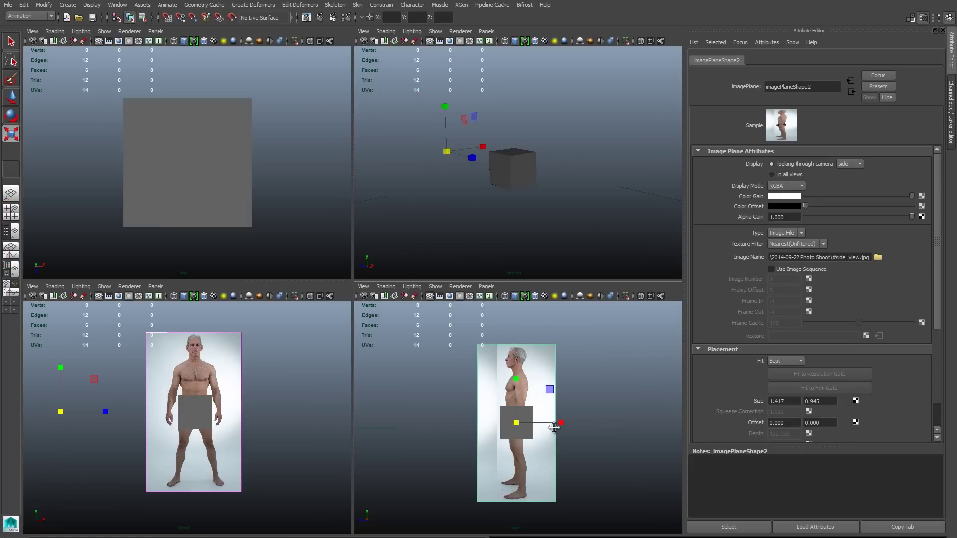
pyautogui.keyDown('alt'); pyautogui.moveTo(551, 434); pyautogui.dragTo(553, 412, button='middle'); pyautogui.keyUp('alt')
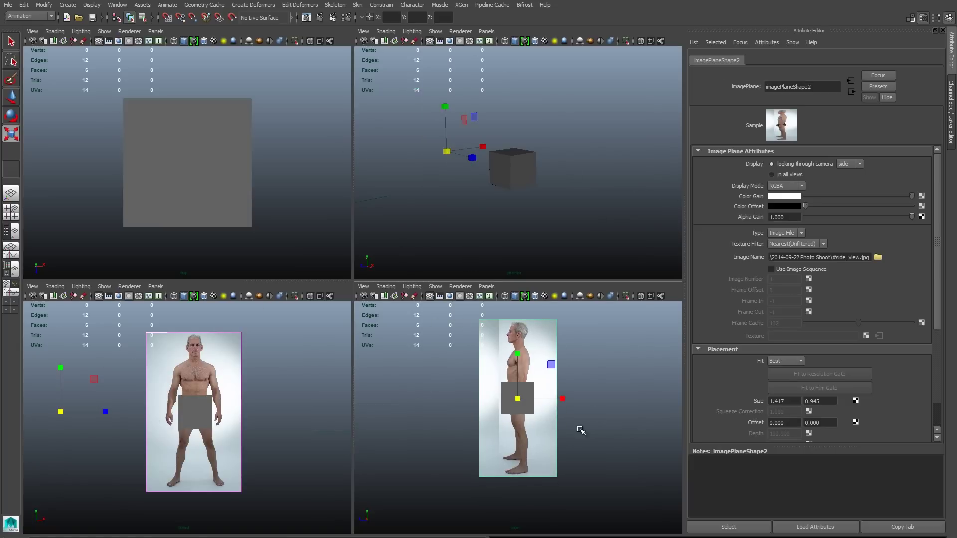
pyautogui.click(951, 110)
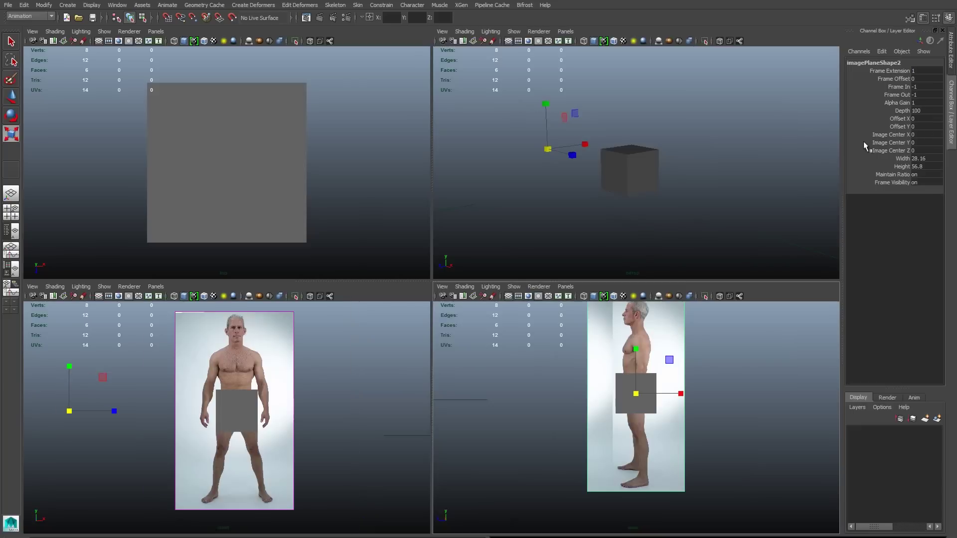
# - Delete the polygon cube from the scene, keeping only the two reference image planes
pyautogui.click(631, 162)
pyautogui.press('Delete')
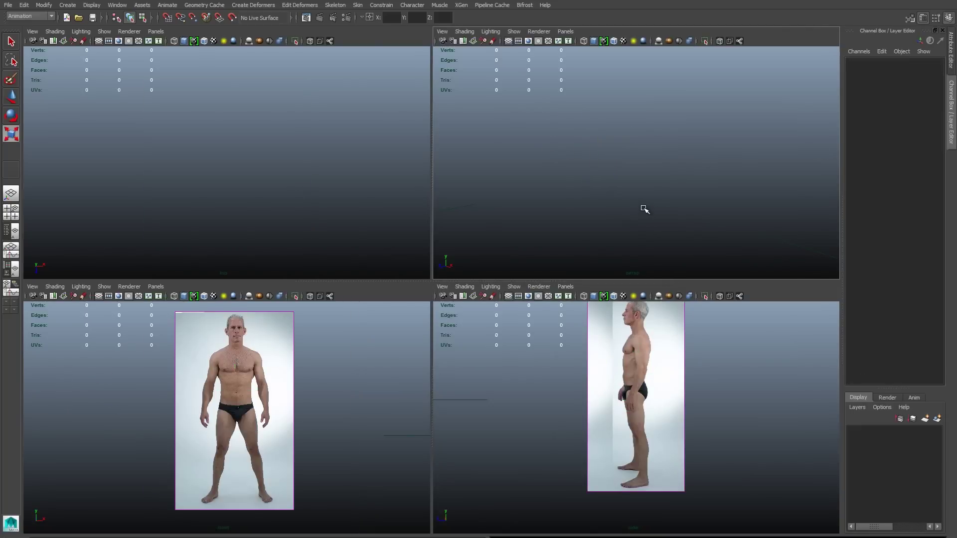
pyautogui.keyDown('shift'); pyautogui.rightClick(618, 183); pyautogui.keyUp('shift')
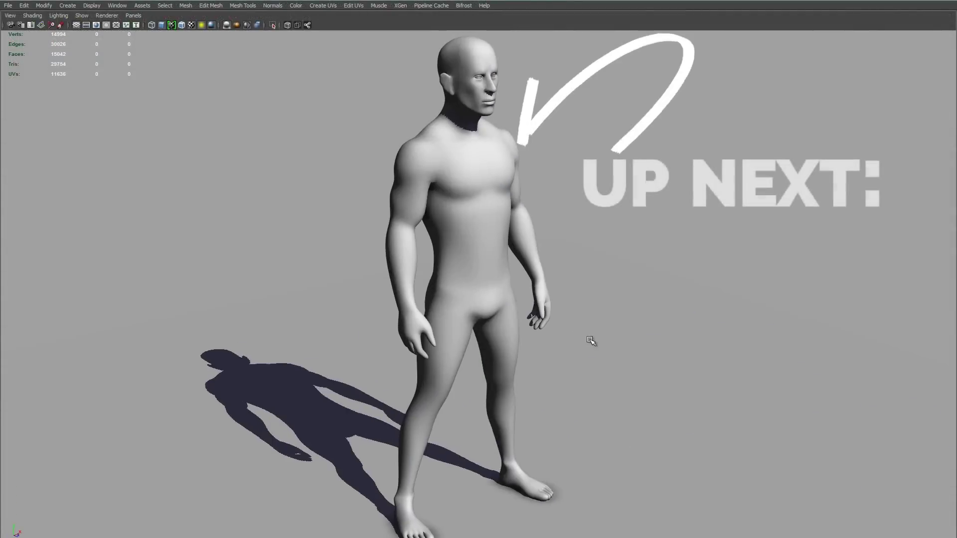
pyautogui.click(518, 234)
pyautogui.keyDown('alt'); pyautogui.moveTo(697, 221); pyautogui.dragTo(468, 234); pyautogui.keyUp('alt')
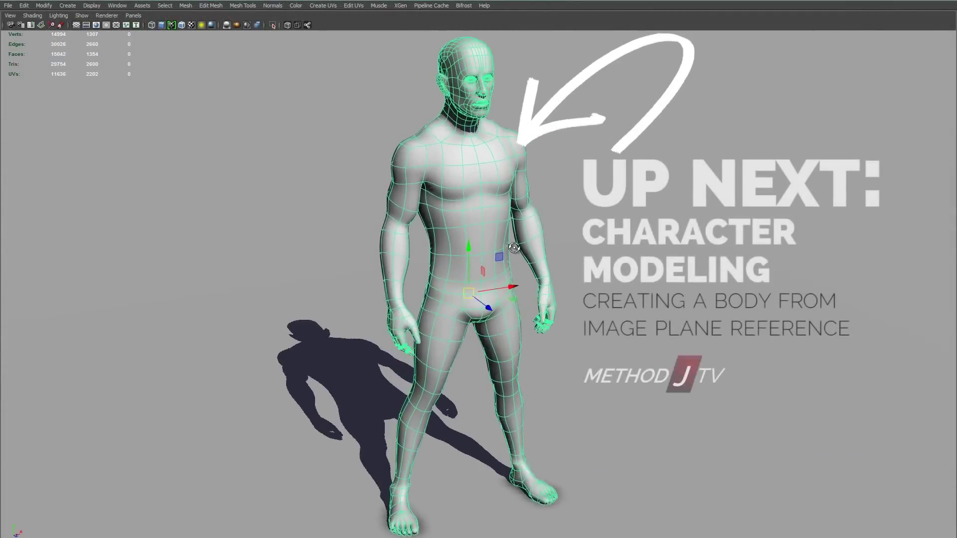